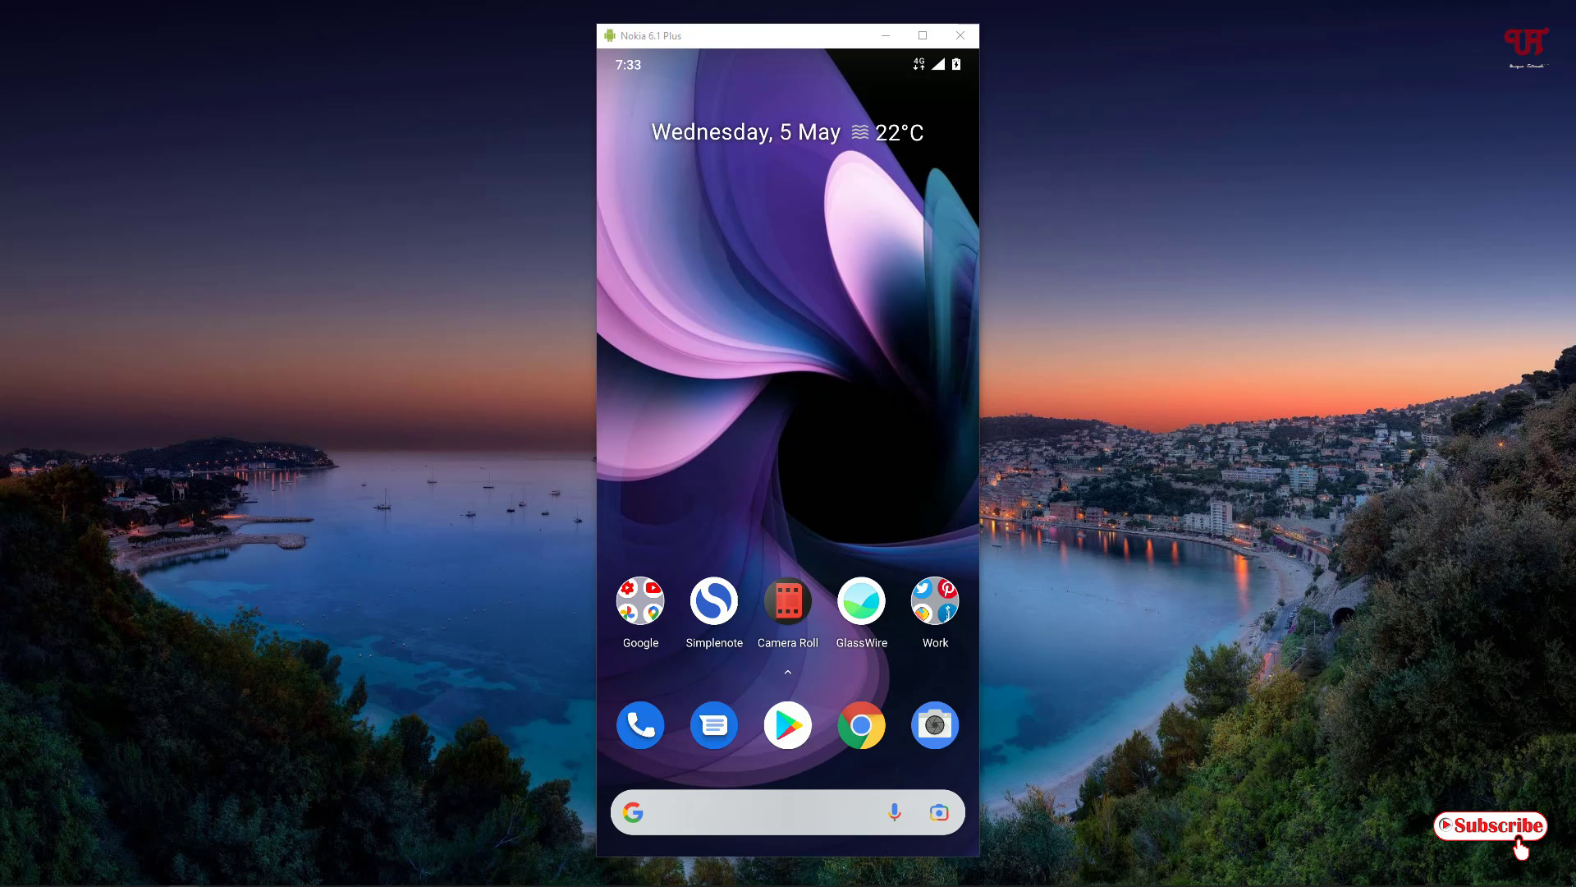
pyautogui.click(714, 600)
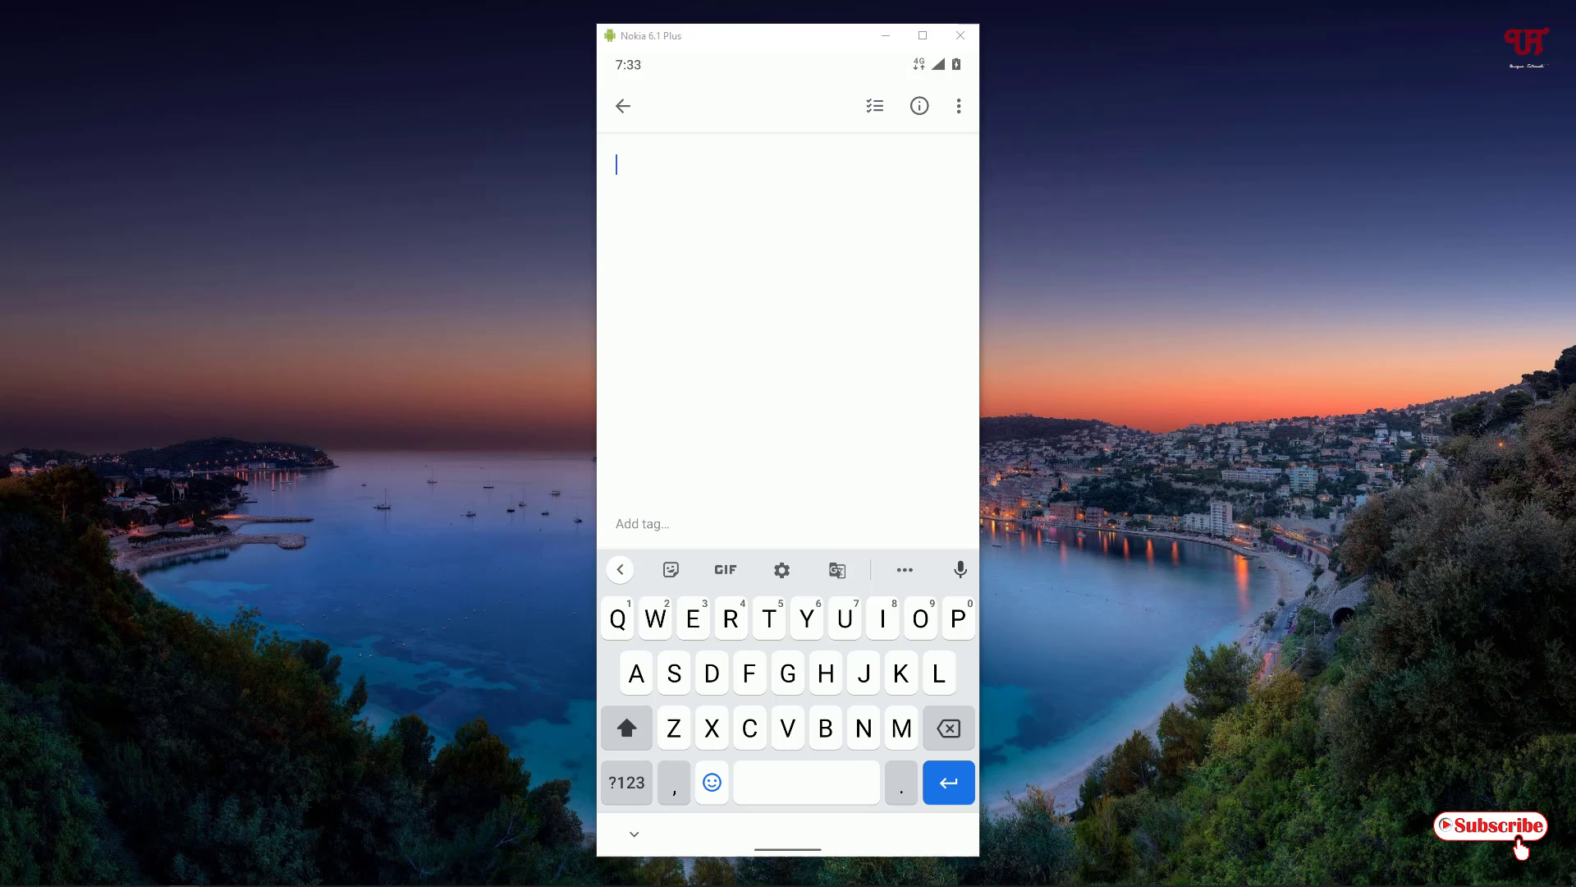
# Step: Insert a superscript ² from the 2 key's alternate characters, then a plain 2, giving '²2'
pyautogui.click(627, 782)
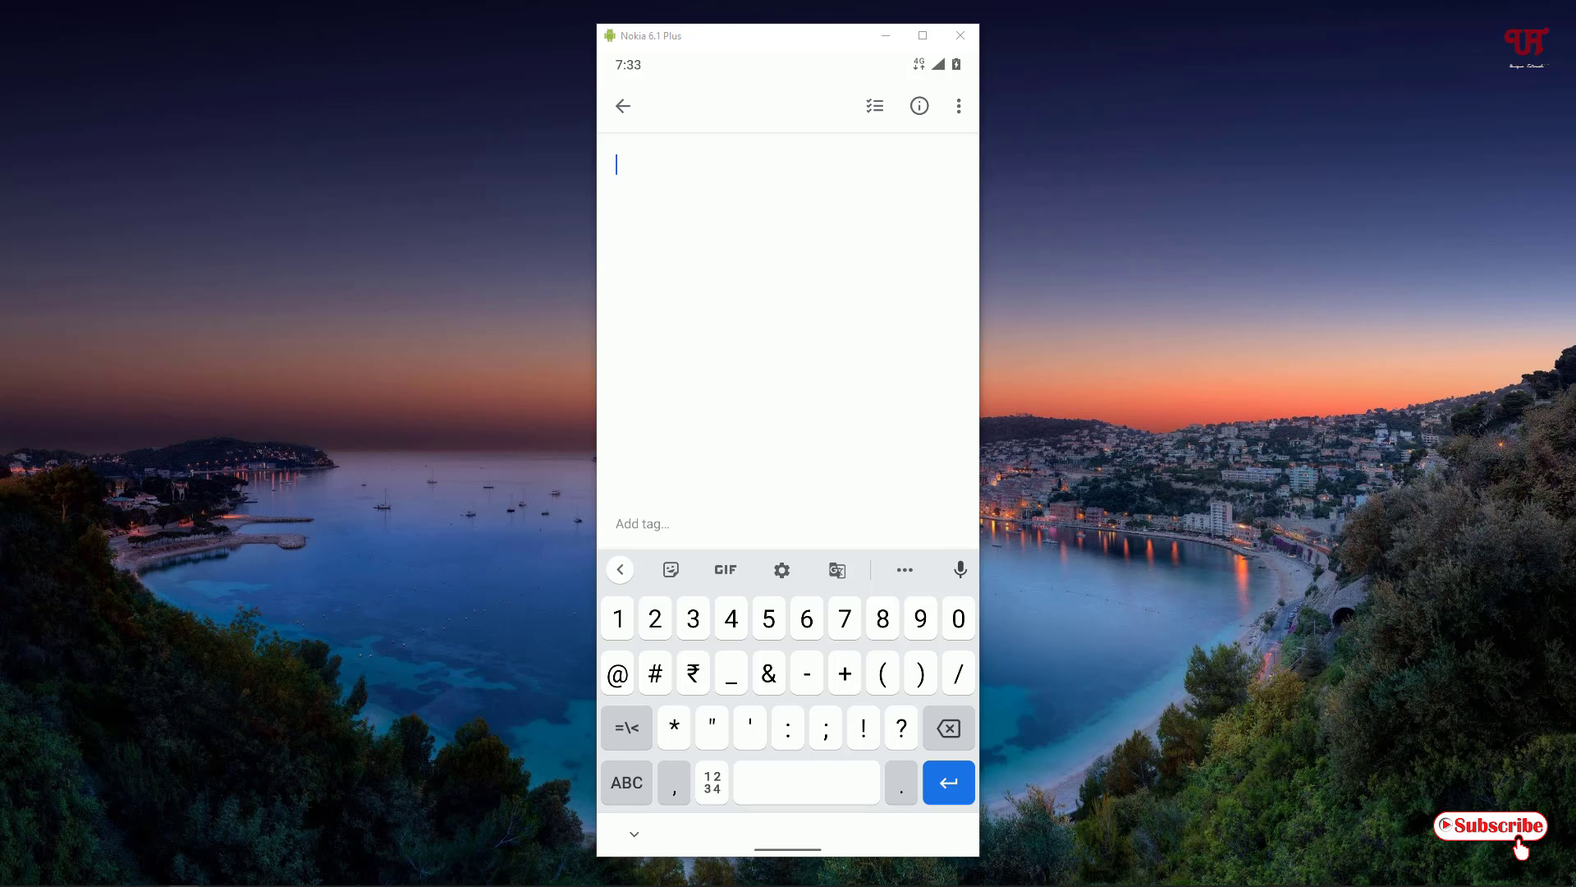
pyautogui.moveTo(655, 619)
pyautogui.mouseDown()
pyautogui.moveTo(621, 616)
pyautogui.moveTo(686, 620)
pyautogui.moveTo(624, 622)
pyautogui.moveTo(660, 625)
pyautogui.mouseUp()
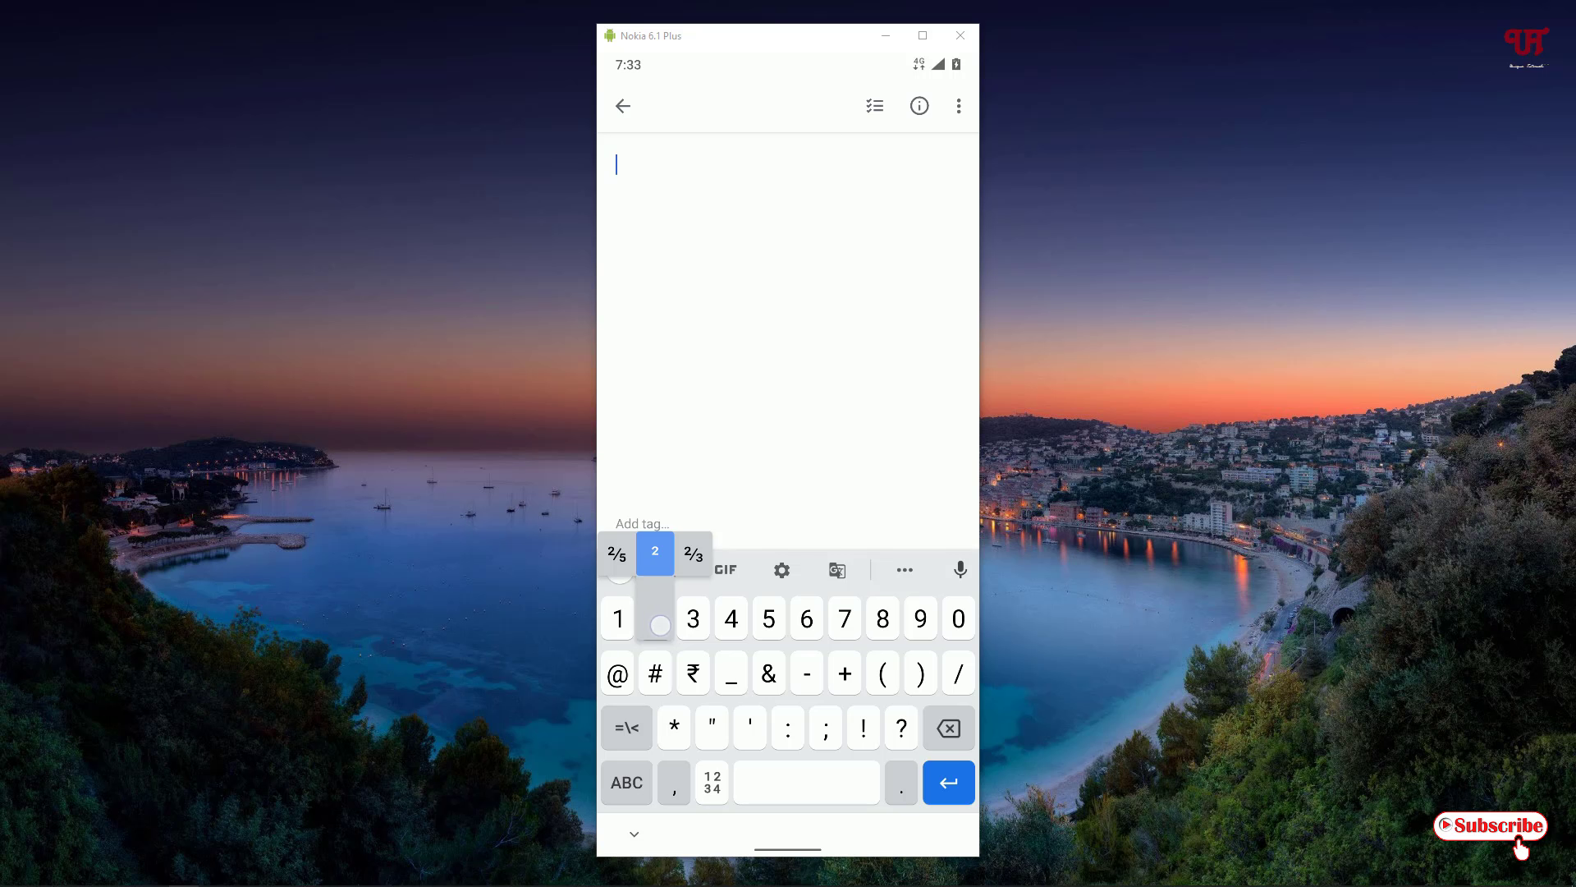
pyautogui.moveTo(660, 624); pyautogui.dragTo(688, 620)
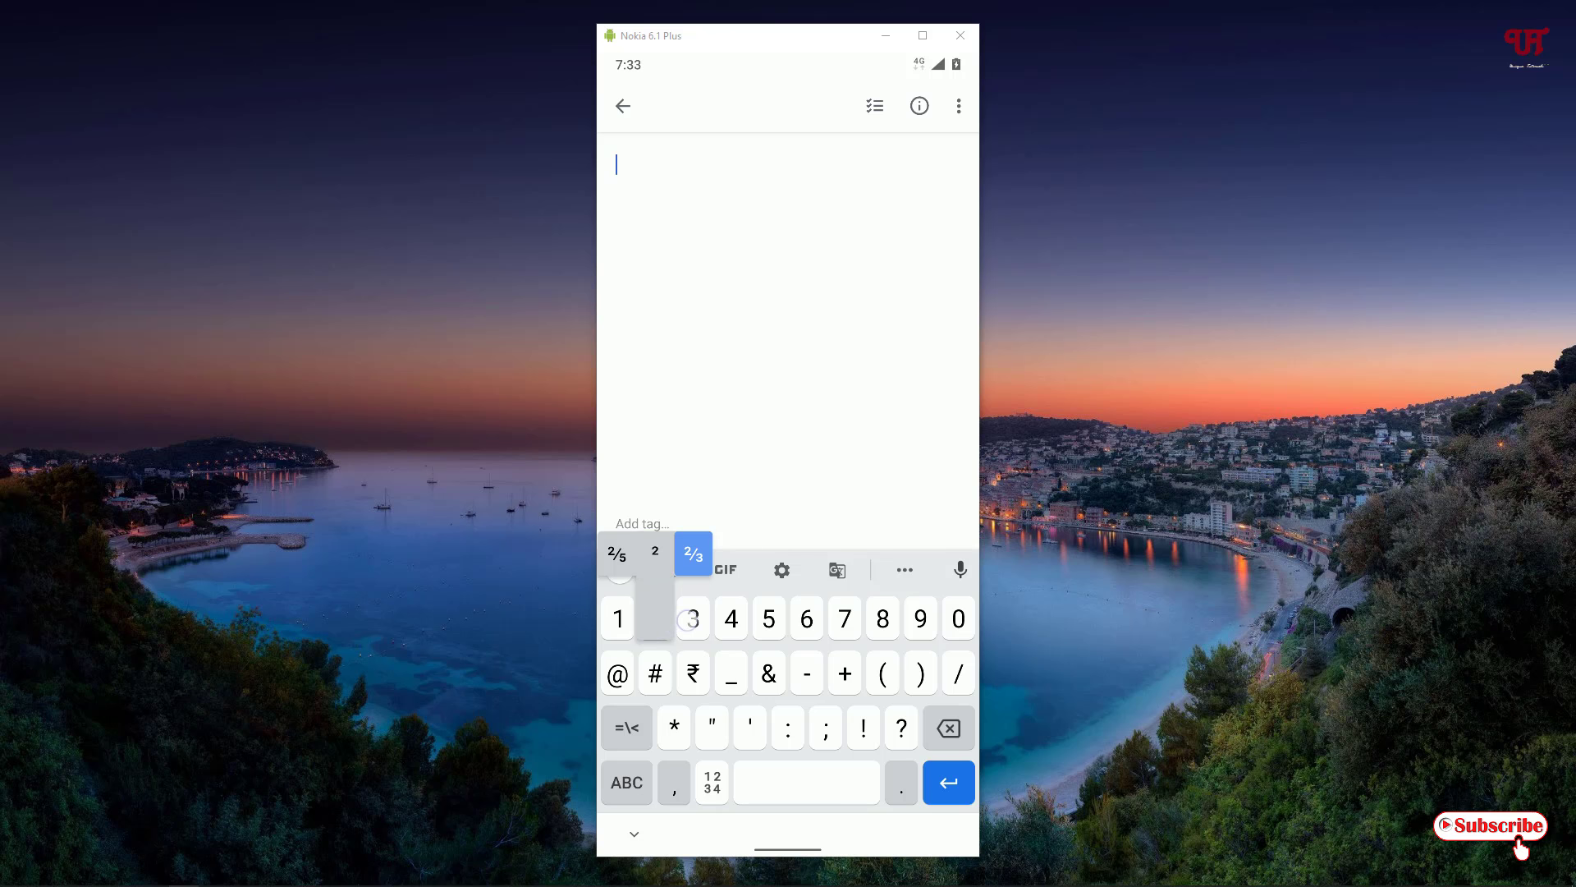
pyautogui.moveTo(688, 620); pyautogui.dragTo(670, 615)
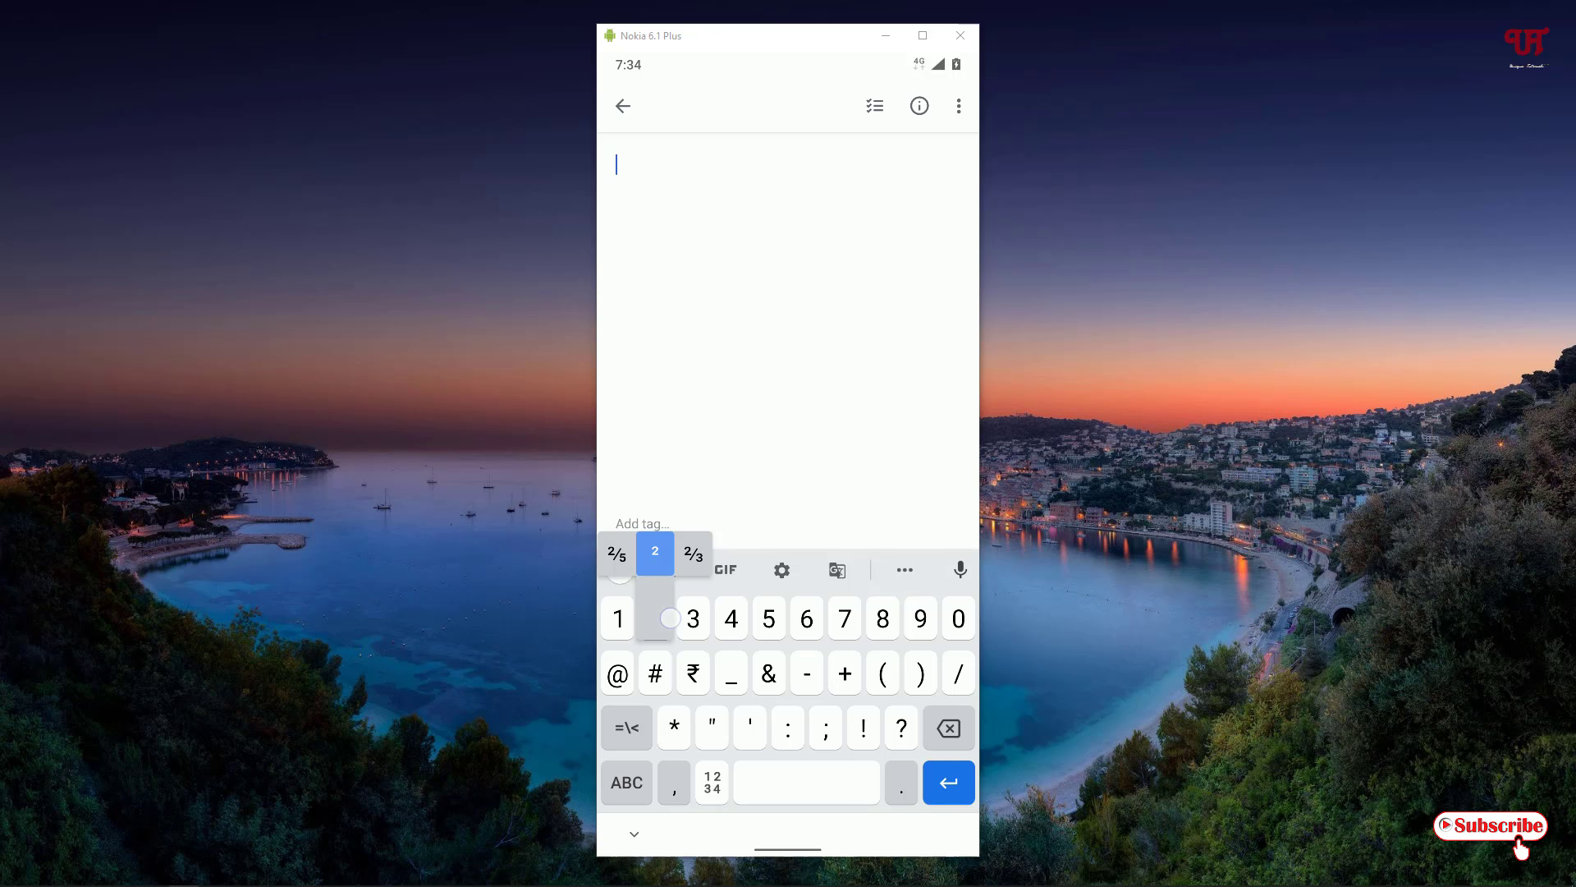
pyautogui.moveTo(670, 618); pyautogui.dragTo(670, 619)
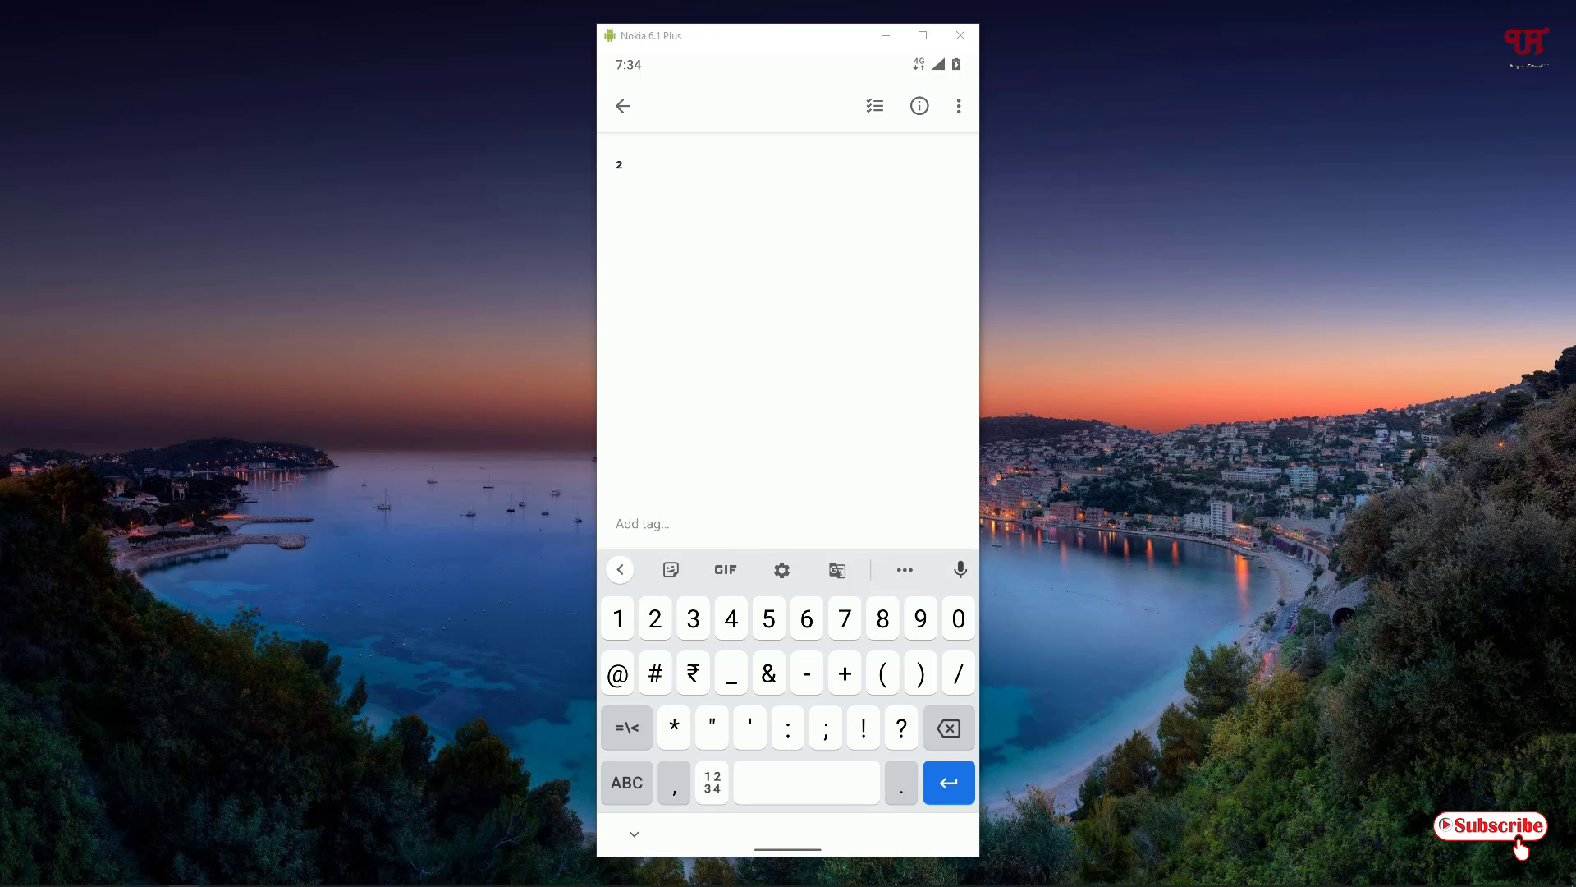
pyautogui.write('2')
# Step: Find 'Engineering Keyboard' by 5e5 in Google Play Store and install it
pyautogui.middleClick(711, 700)
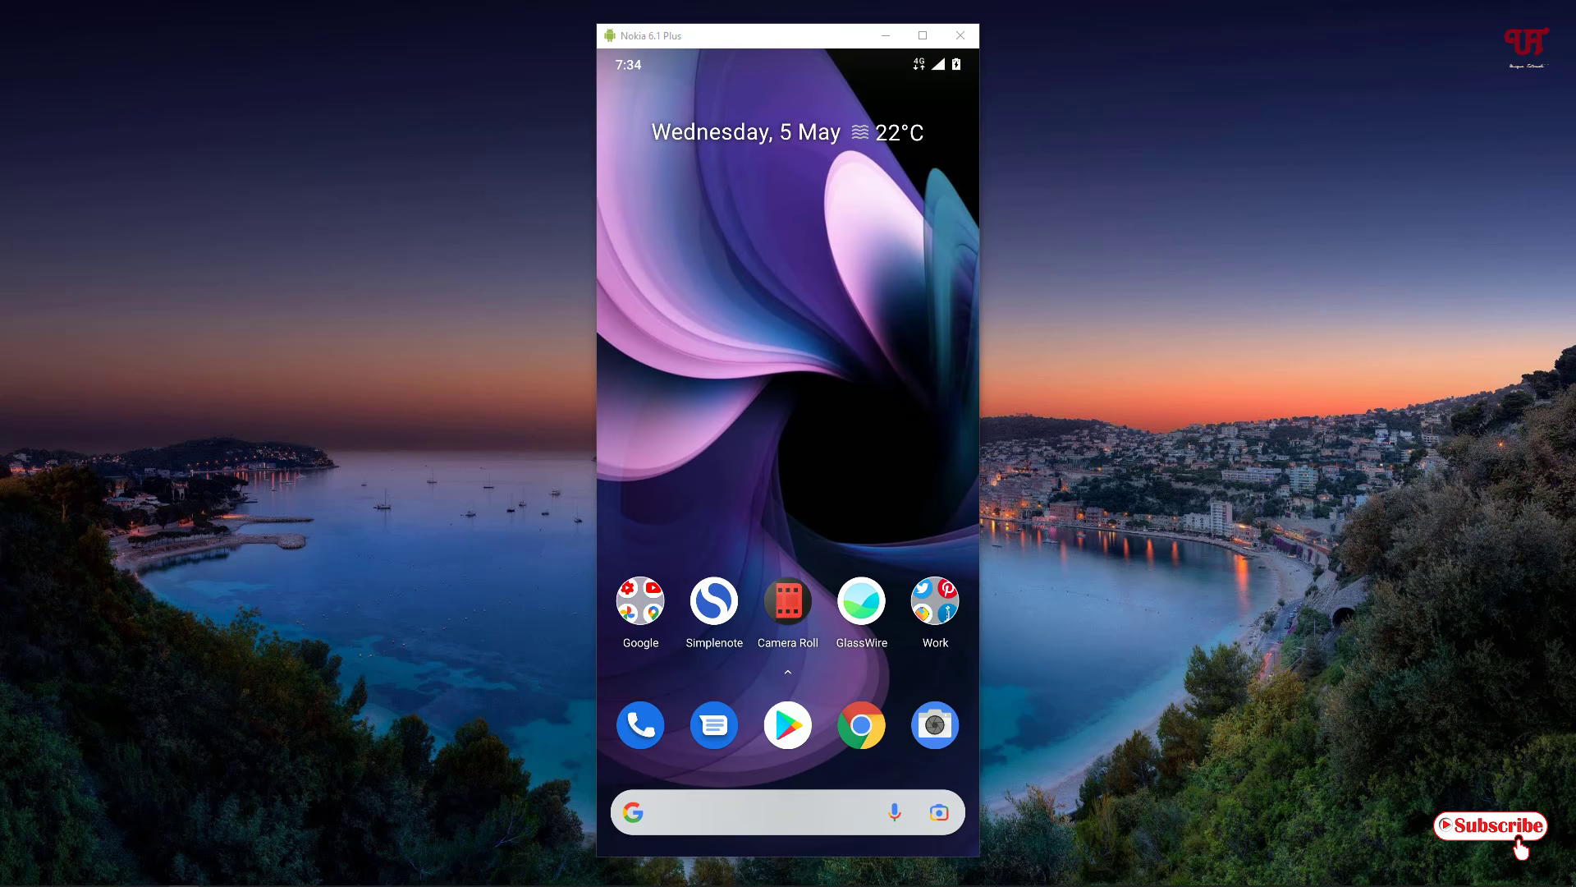
pyautogui.click(788, 724)
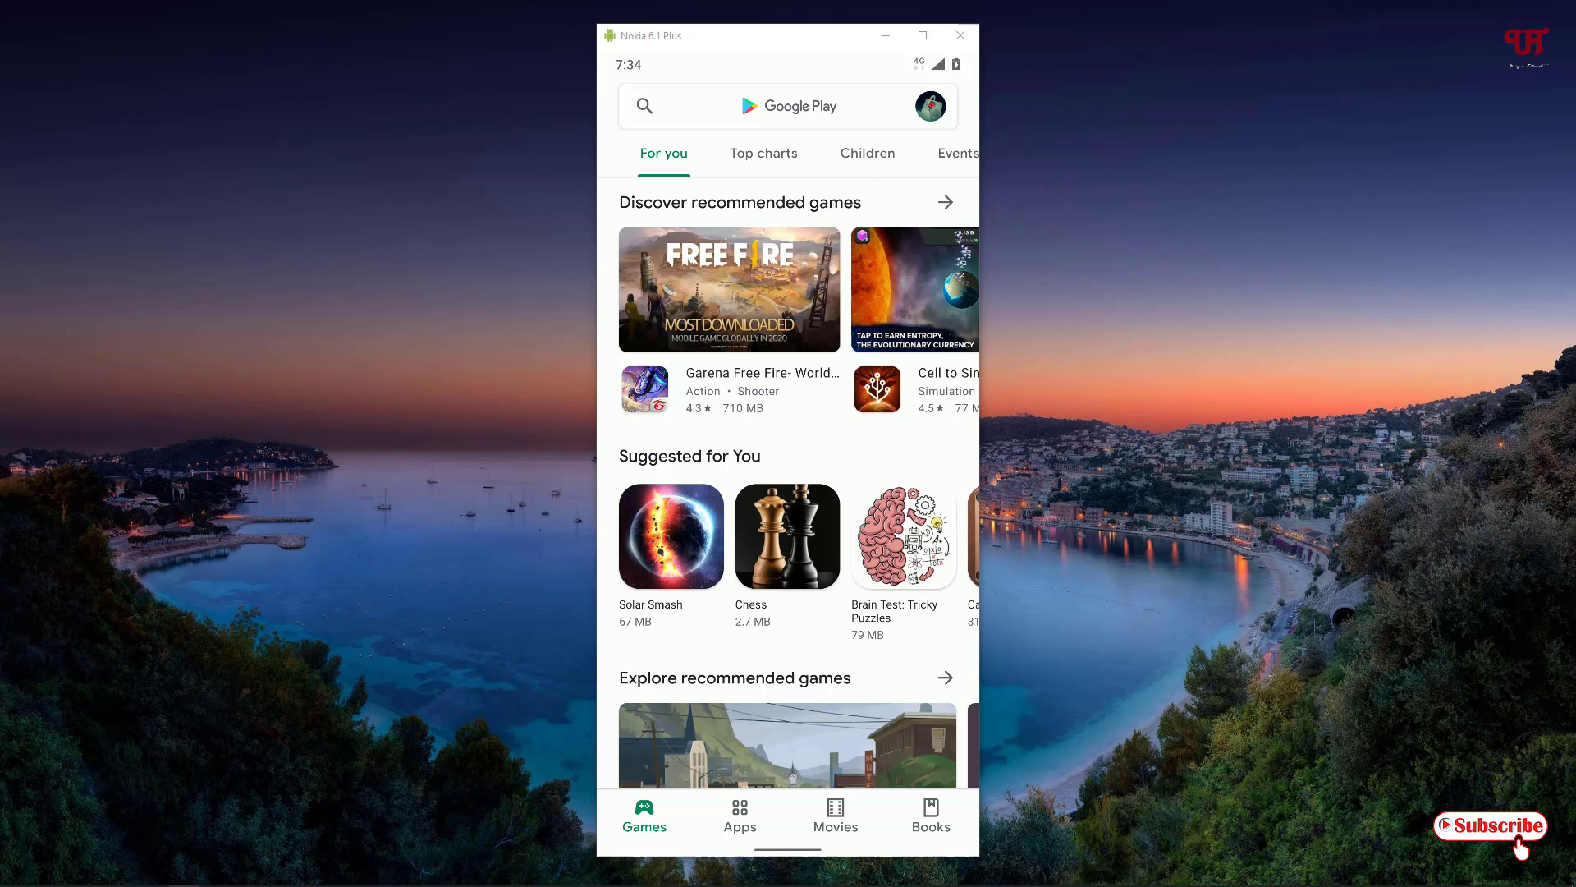
pyautogui.click(788, 106)
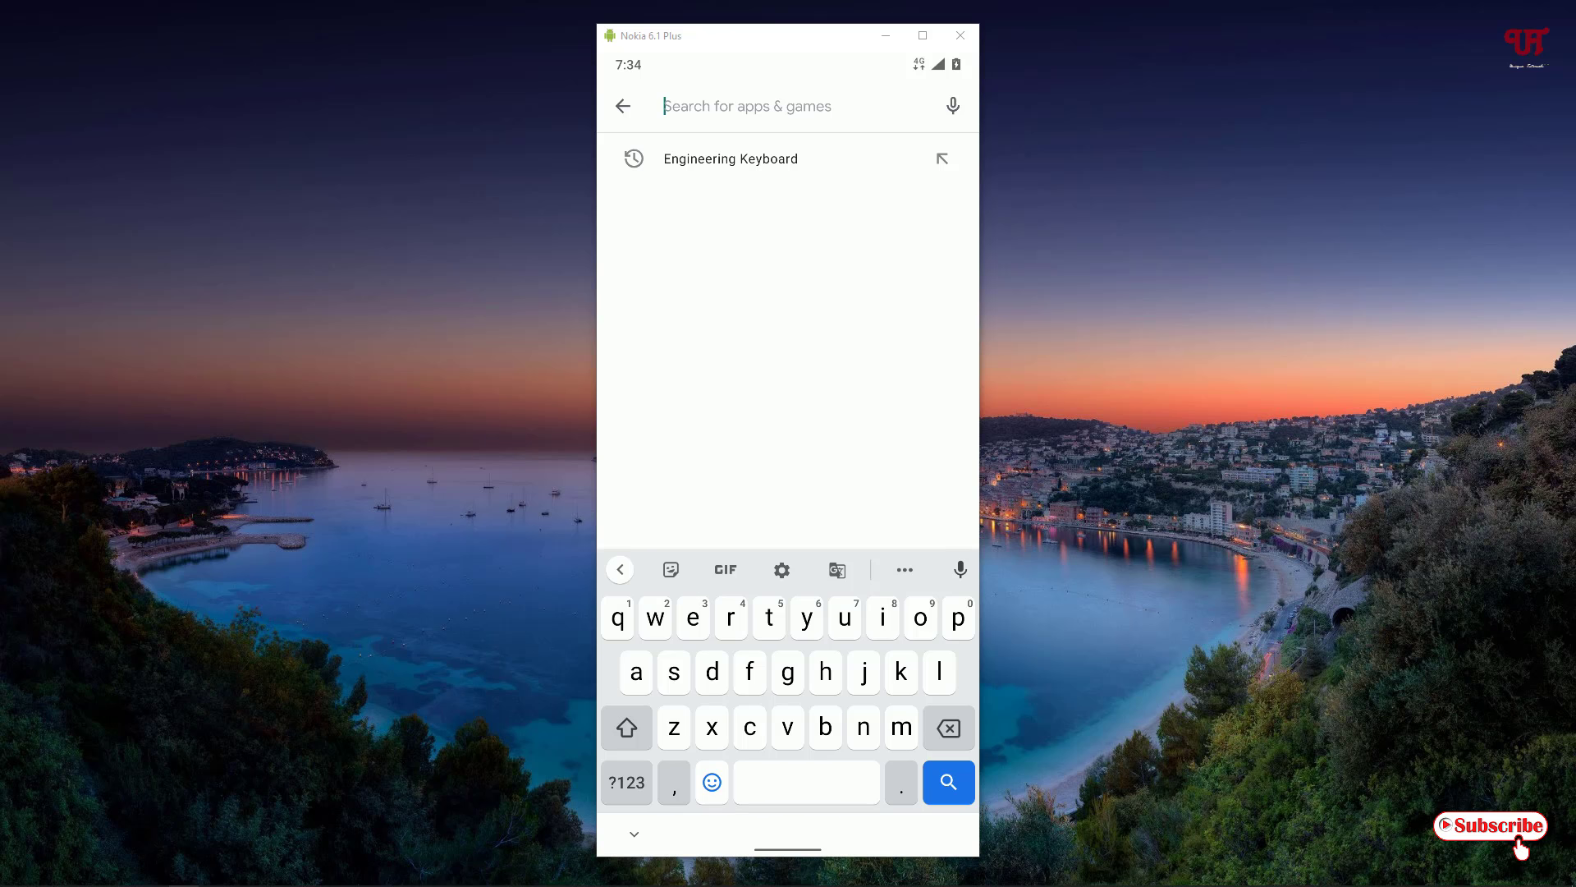
pyautogui.click(731, 158)
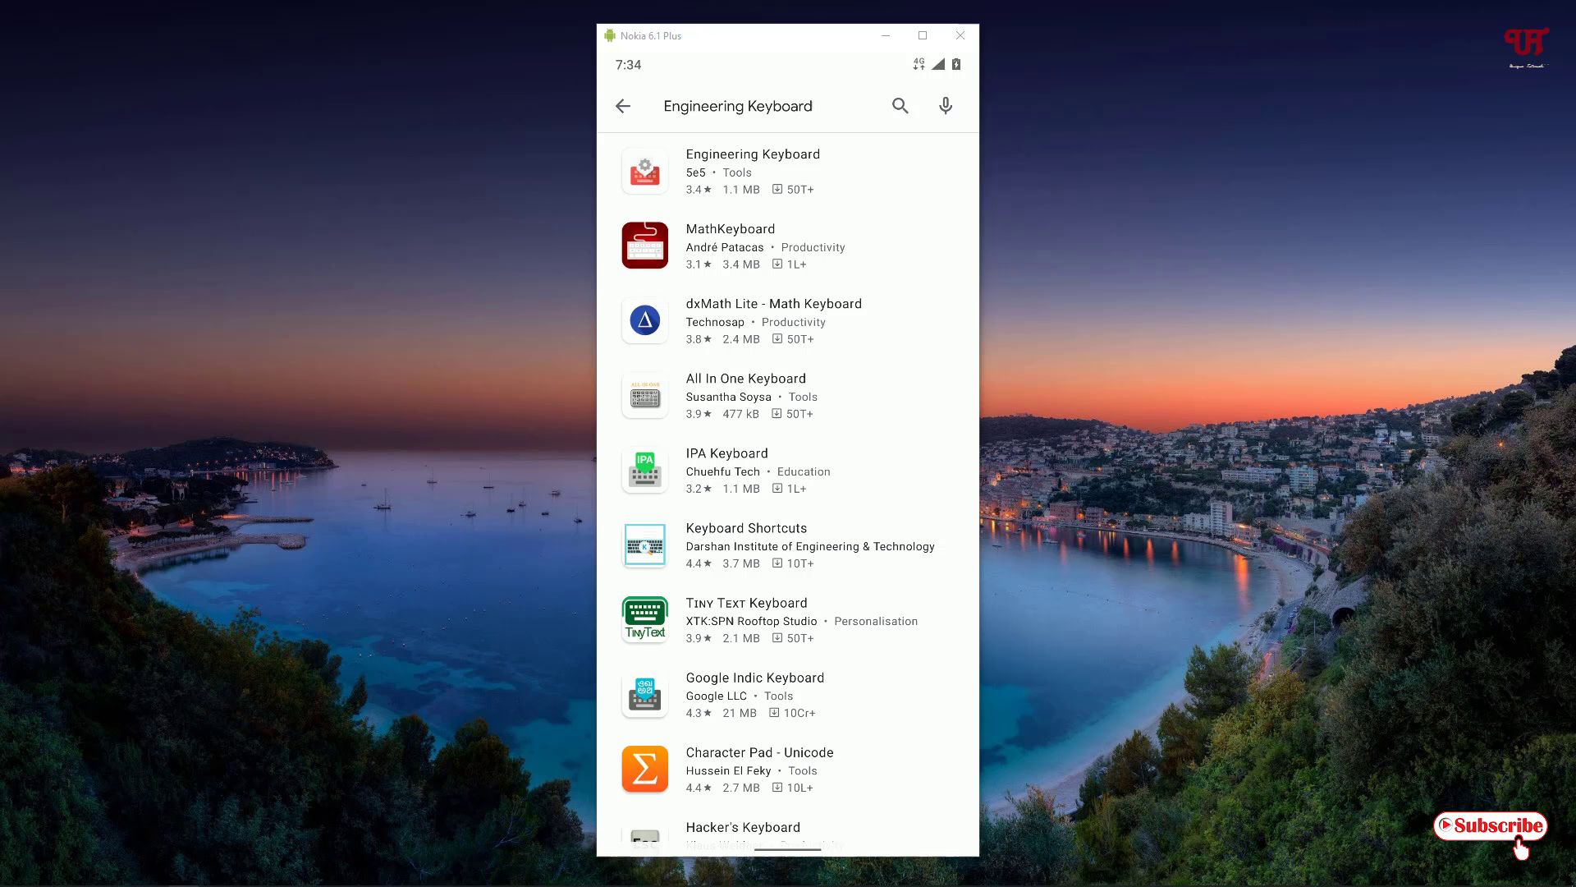
pyautogui.click(786, 169)
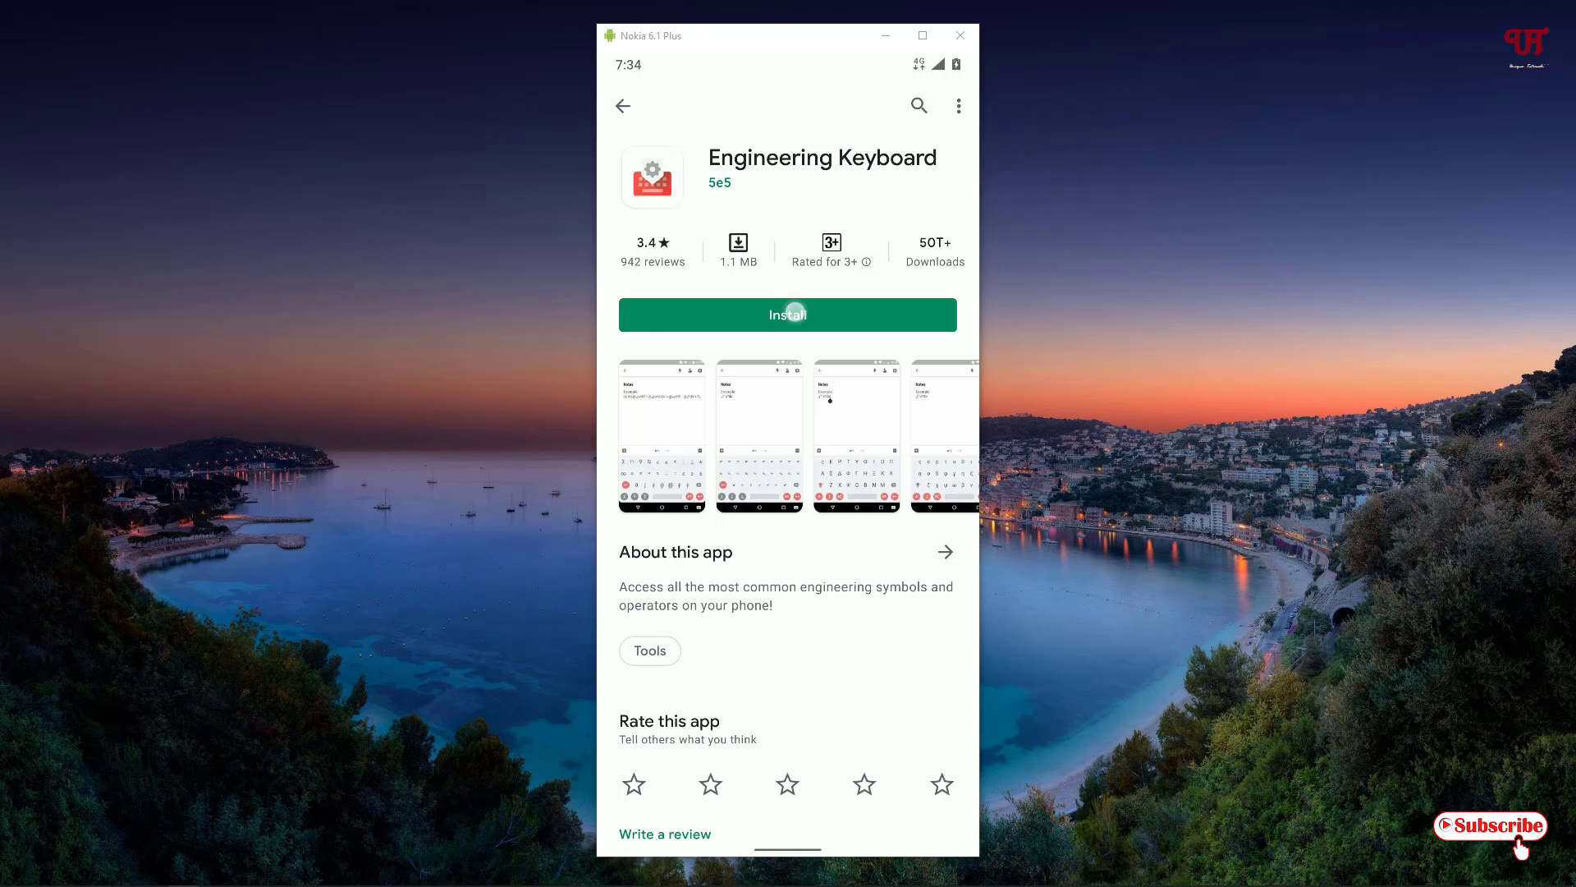
pyautogui.click(790, 312)
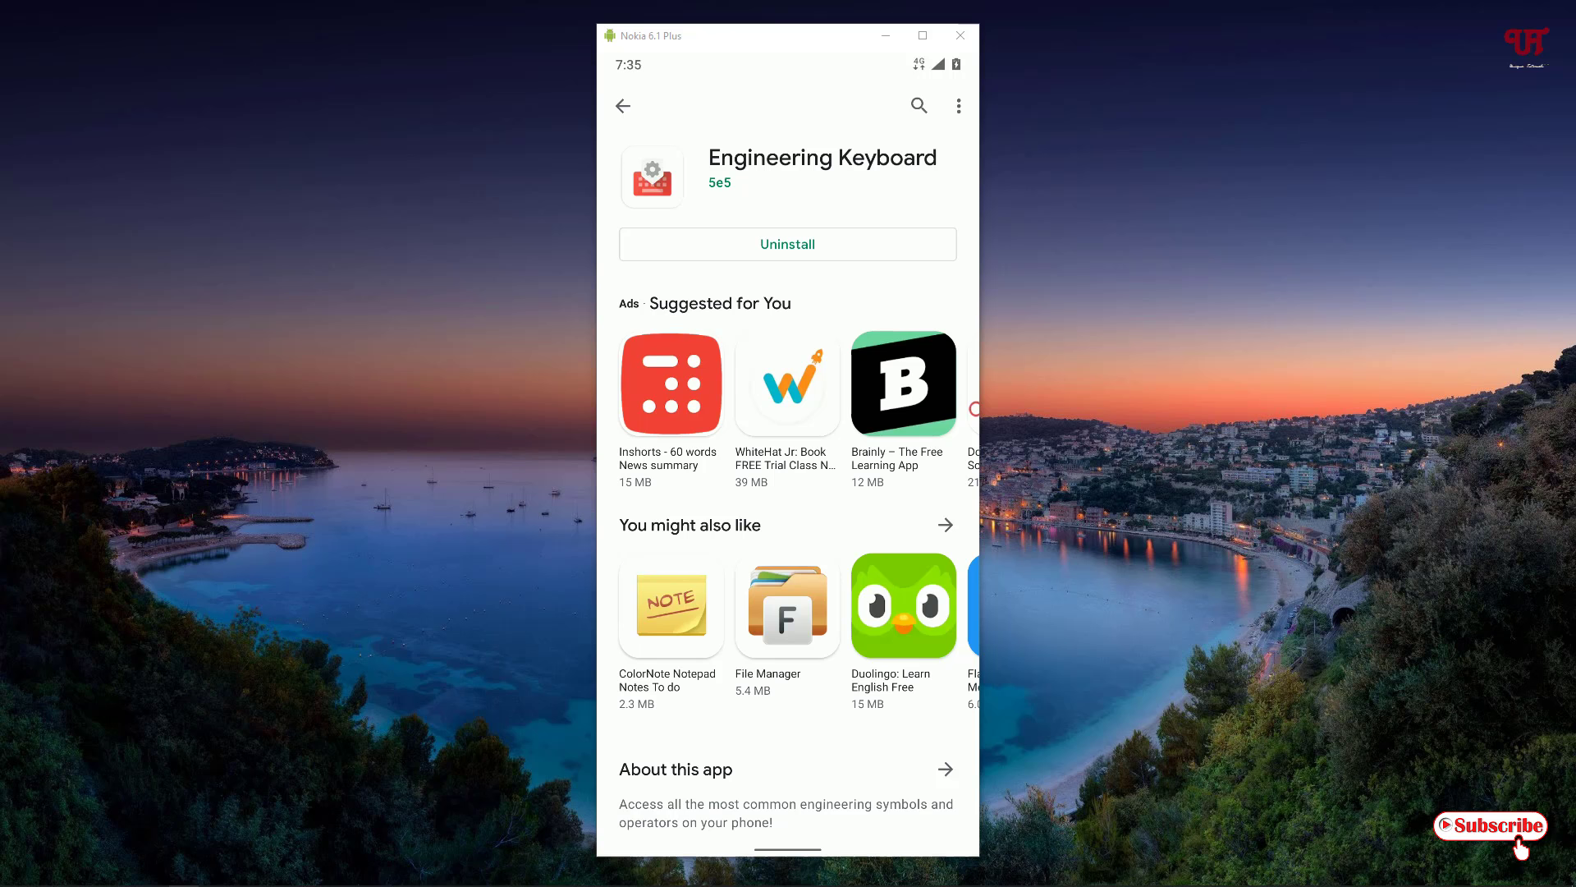
# Step: Open the System section of Android Settings from the quick settings panel
pyautogui.moveTo(789, 849); pyautogui.dragTo(712, 696)
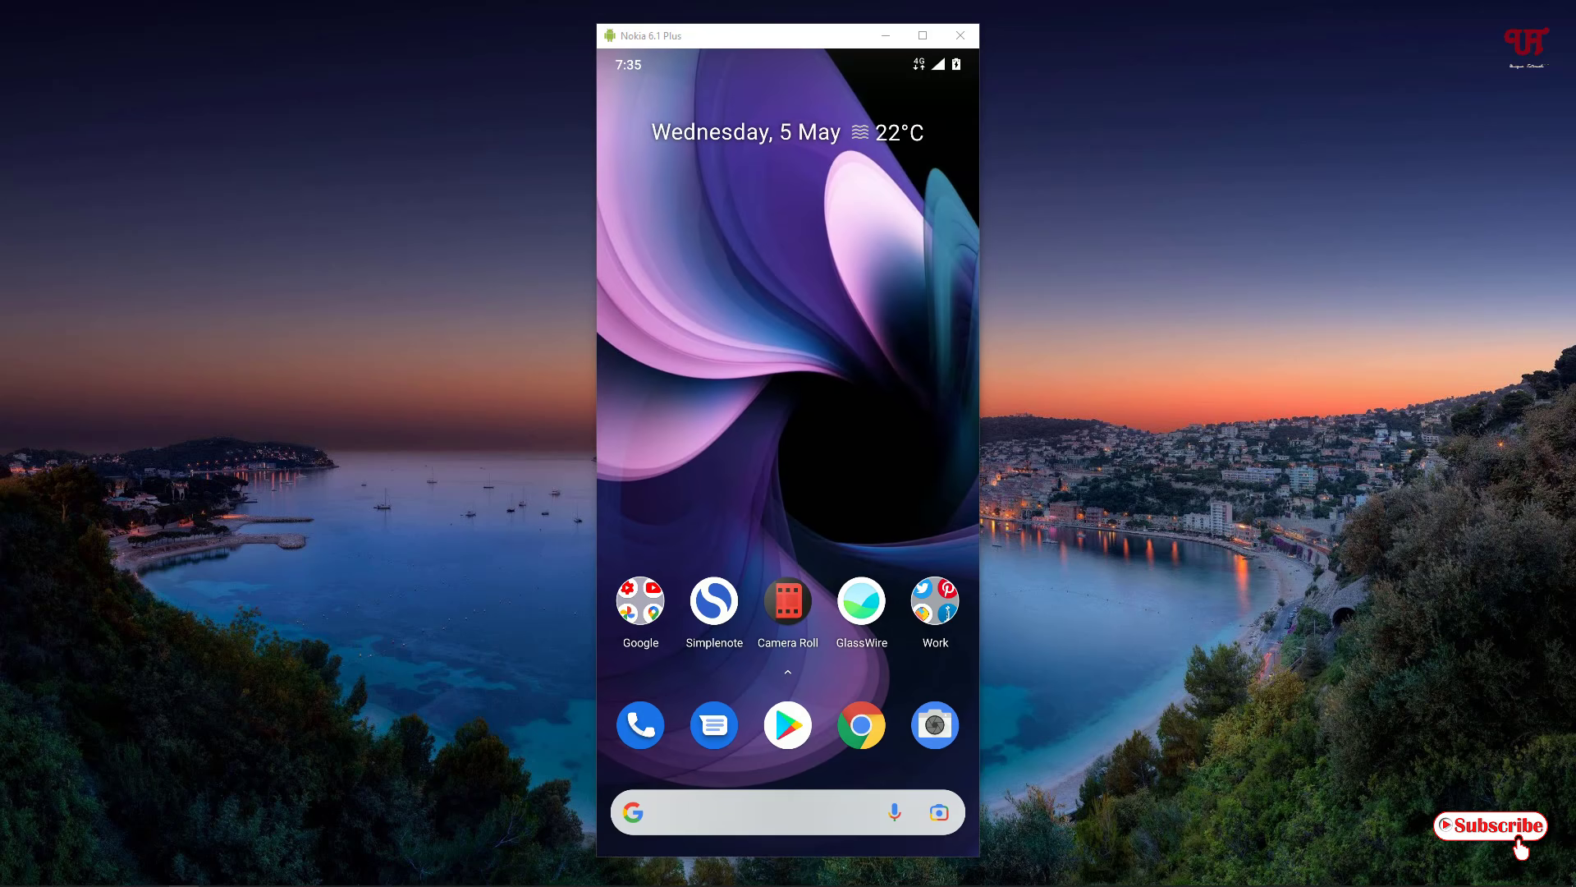
pyautogui.moveTo(905, 129); pyautogui.dragTo(905, 369)
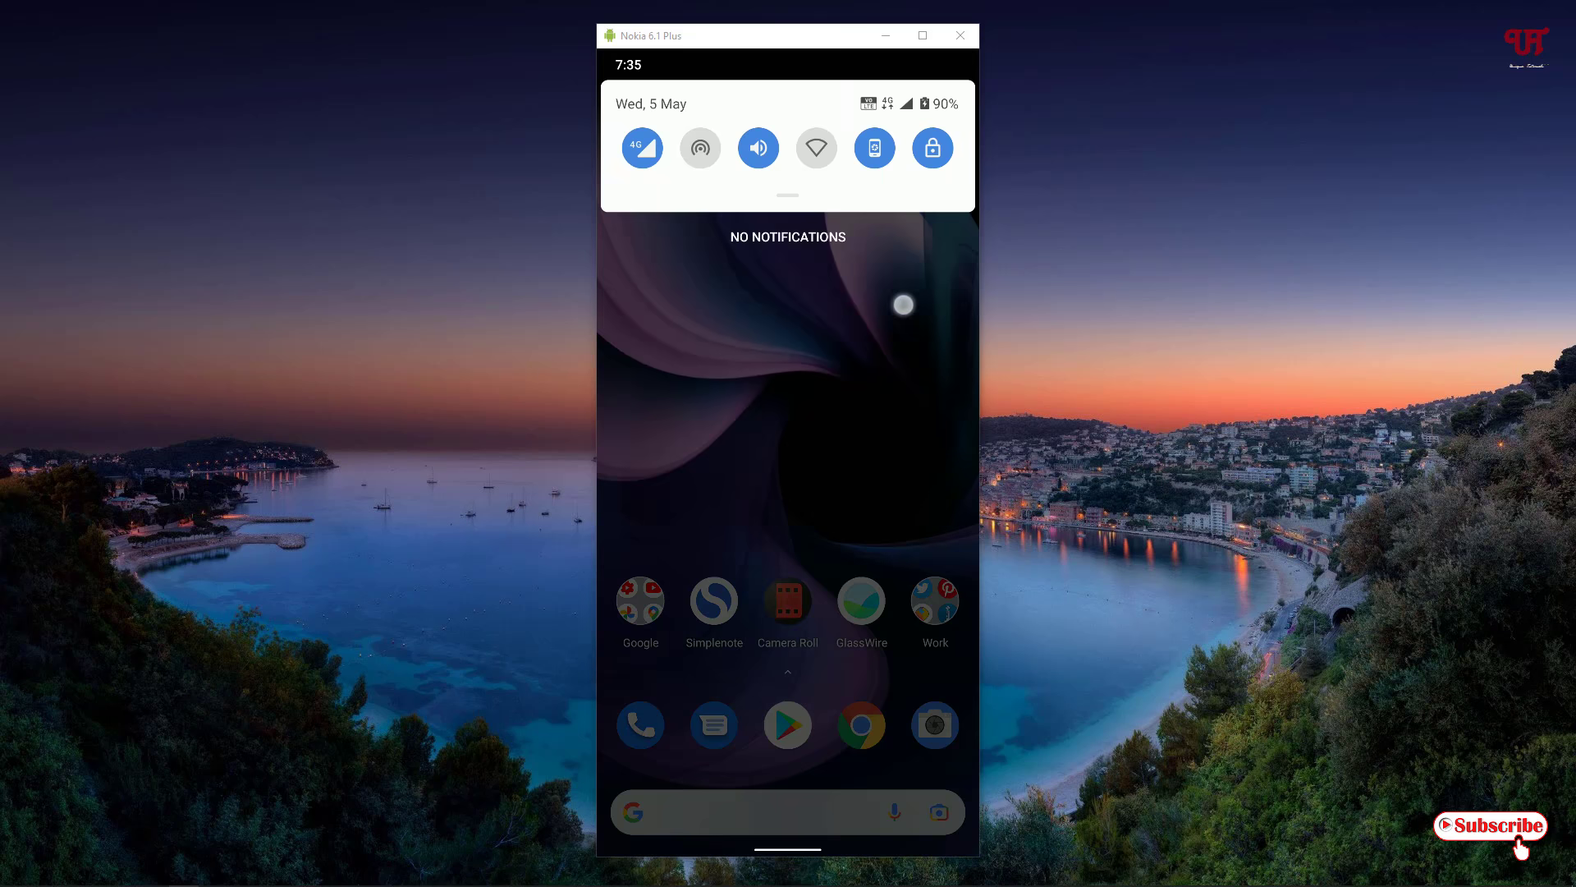
pyautogui.moveTo(903, 304); pyautogui.dragTo(903, 533)
pyautogui.click(953, 567)
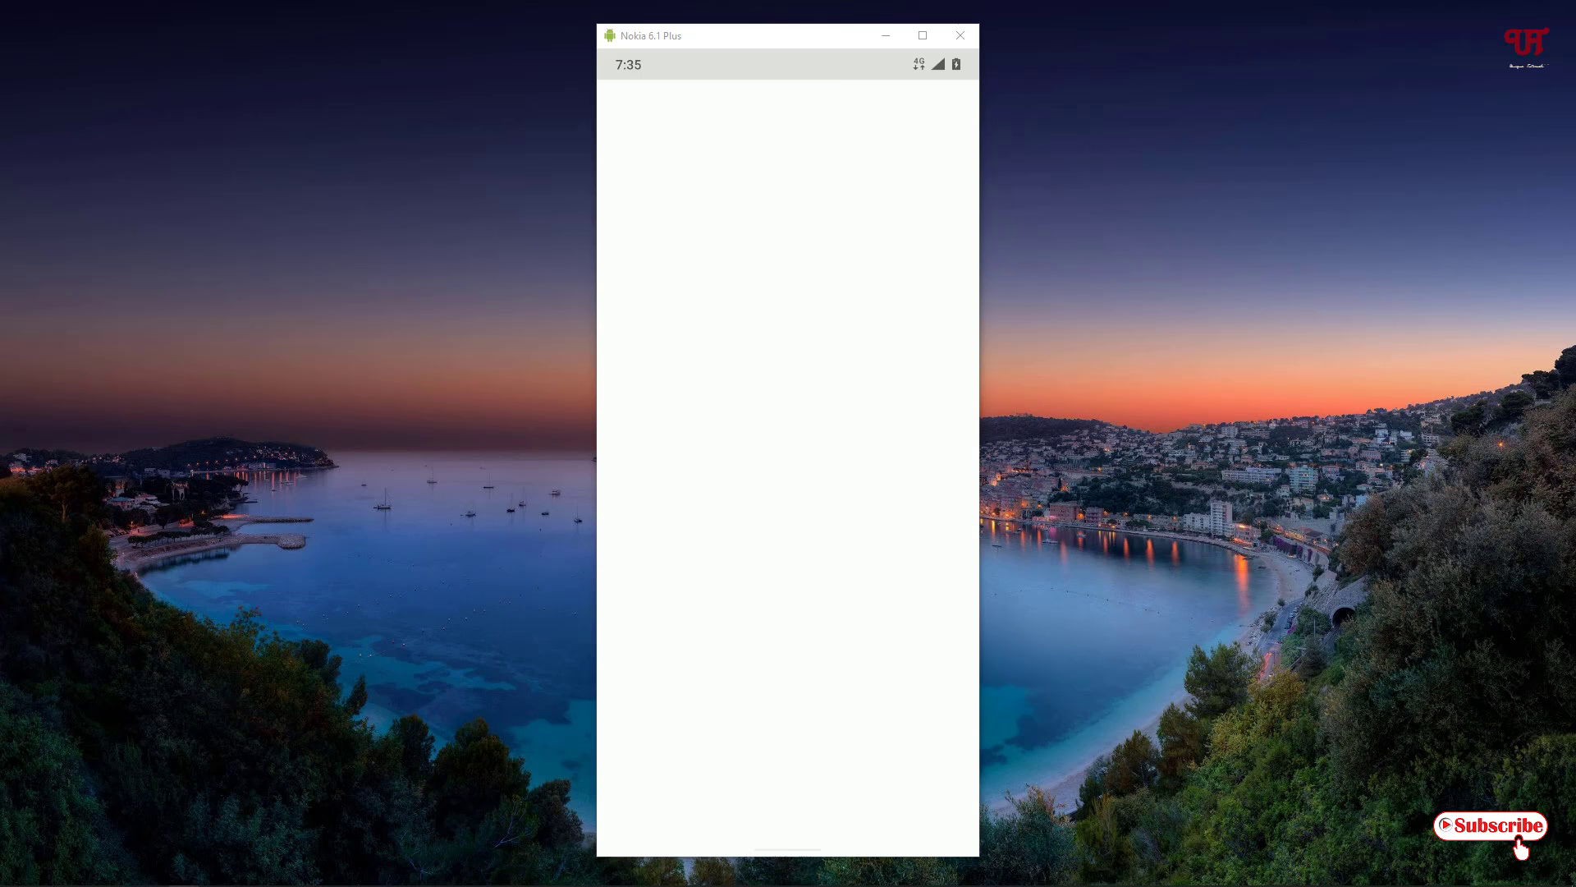
pyautogui.moveTo(796, 734); pyautogui.dragTo(807, 394)
pyautogui.click(763, 739)
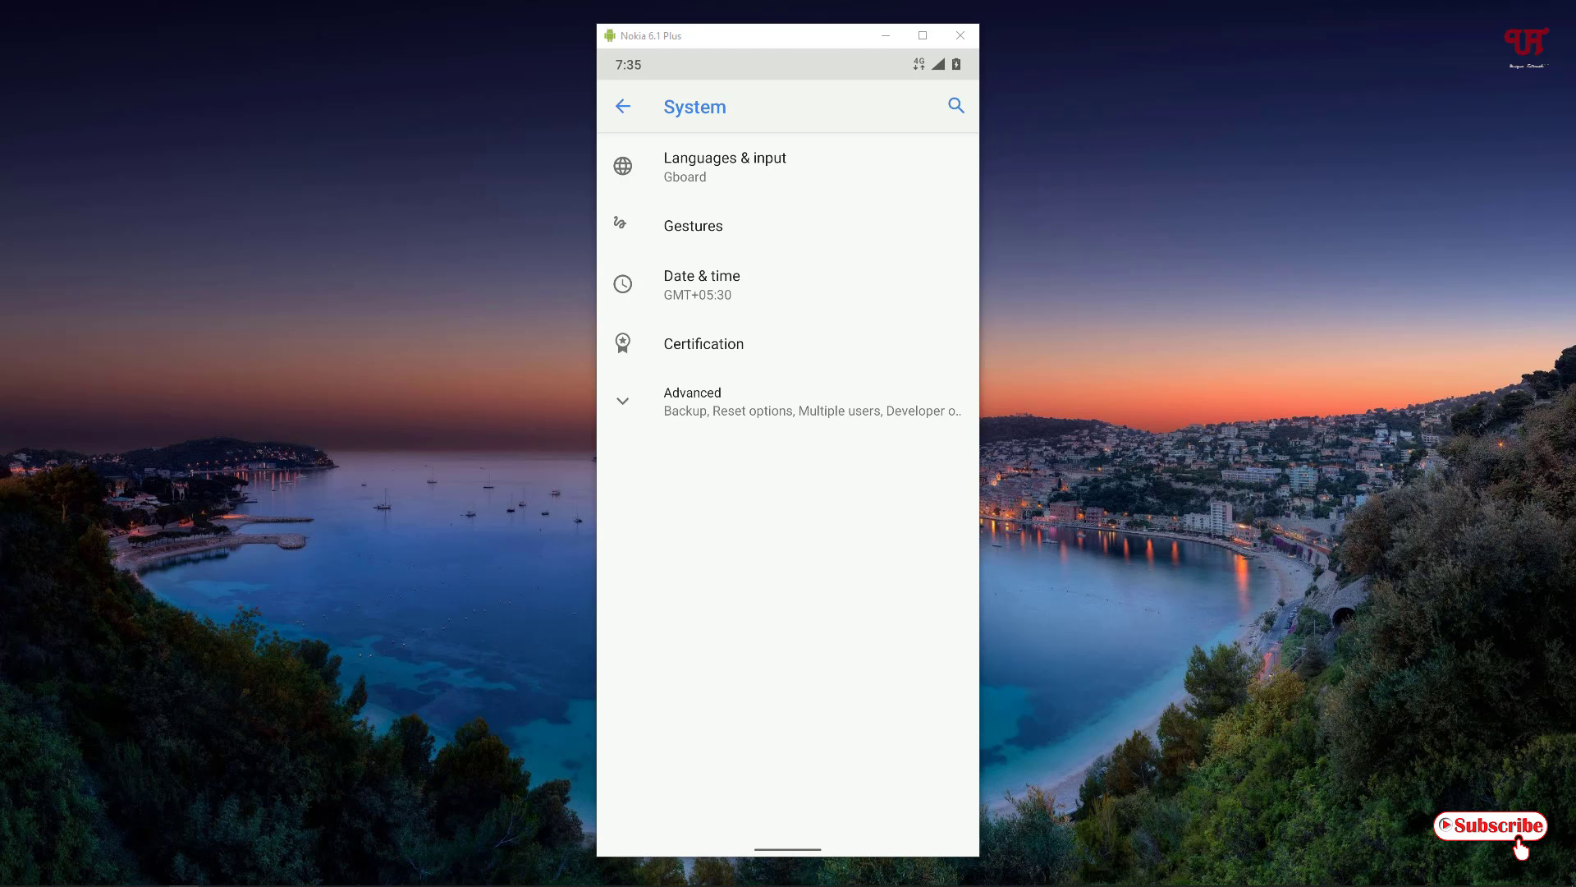
# Step: Under Languages & input > Virtual keyboard > Manage keyboards, turn on Engineering Keyboard and accept both warnings
pyautogui.click(779, 162)
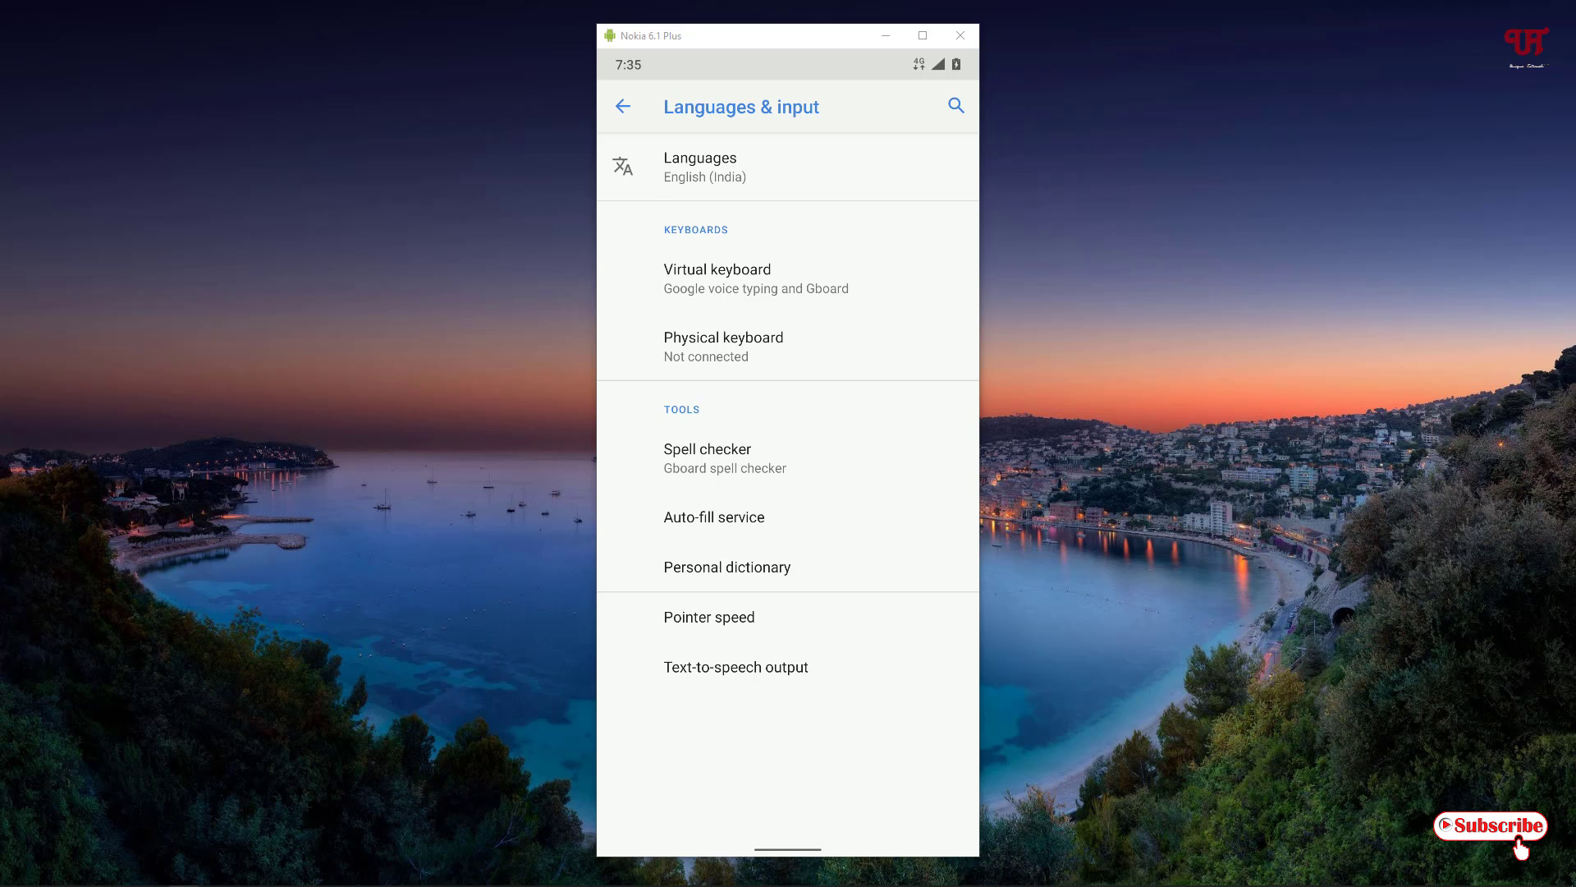
pyautogui.click(804, 286)
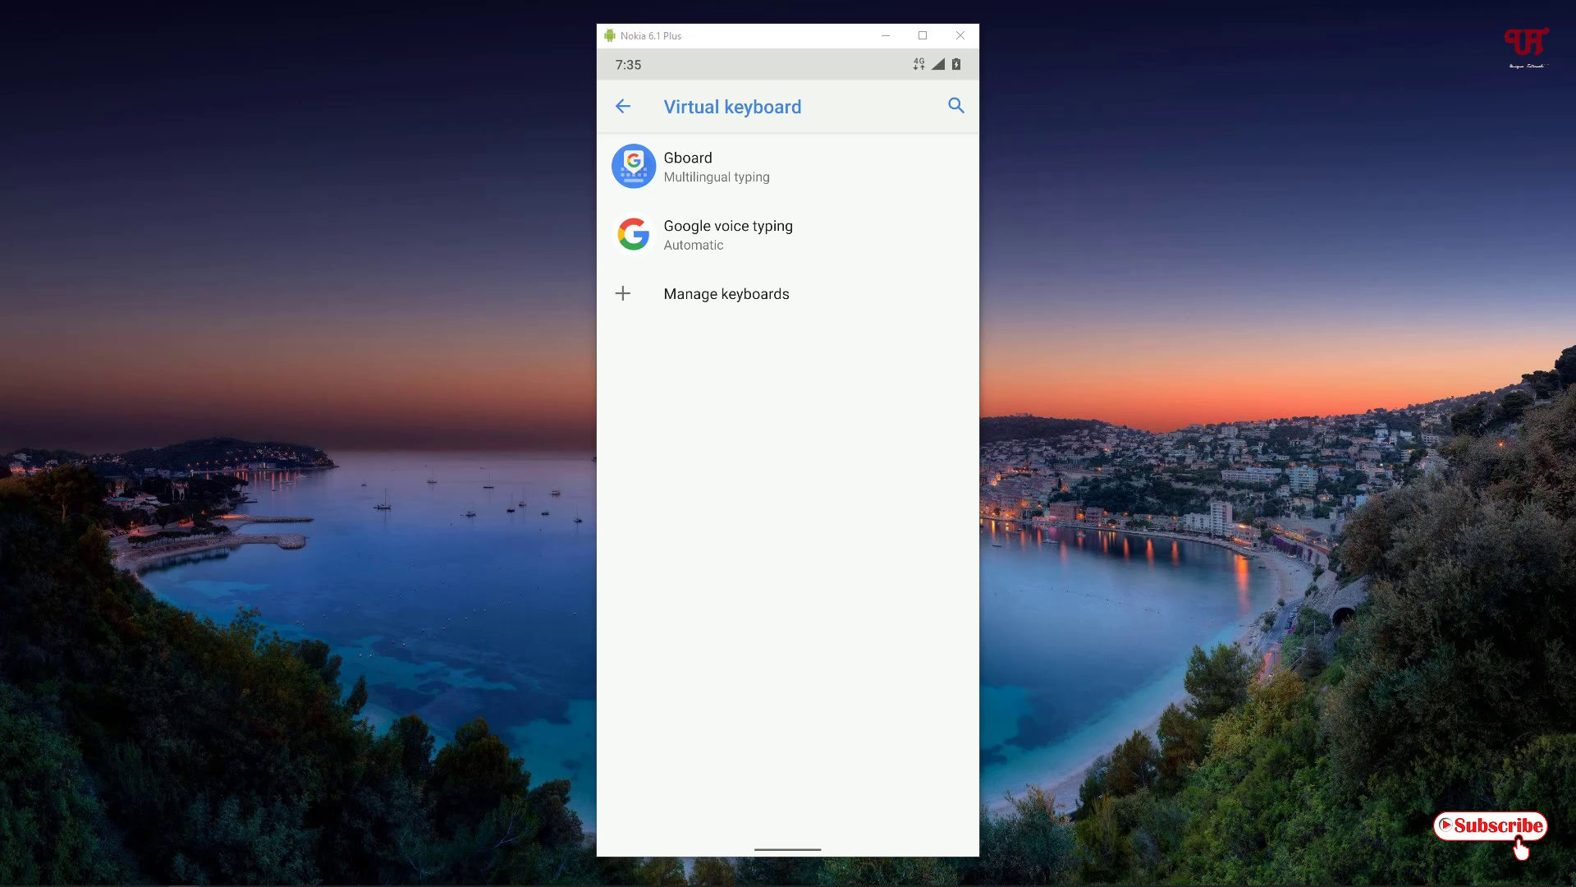
pyautogui.click(726, 293)
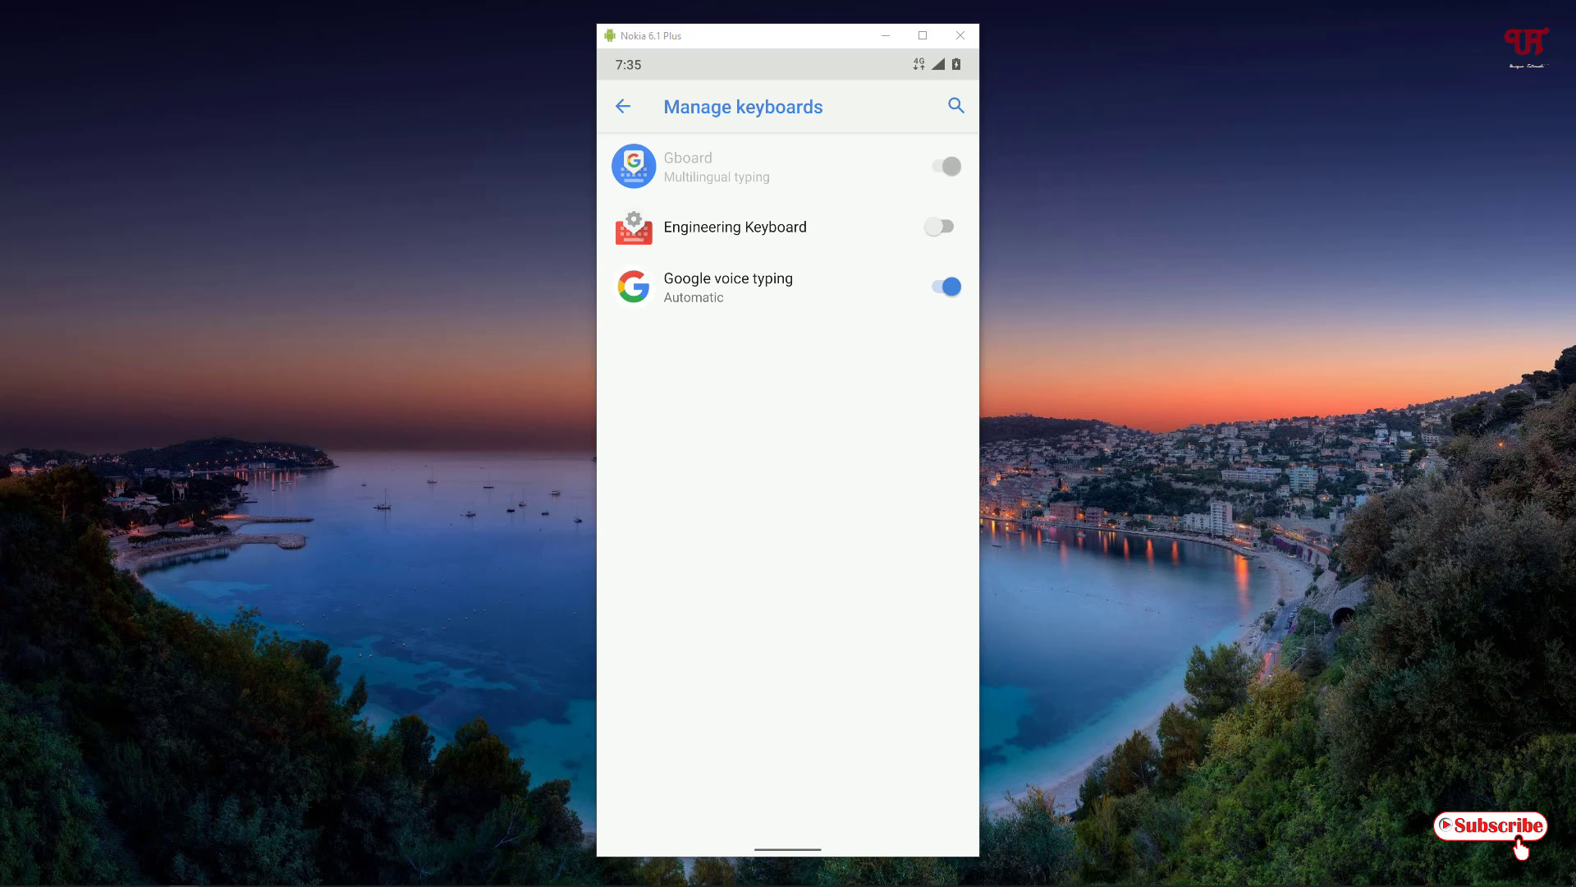
pyautogui.click(940, 226)
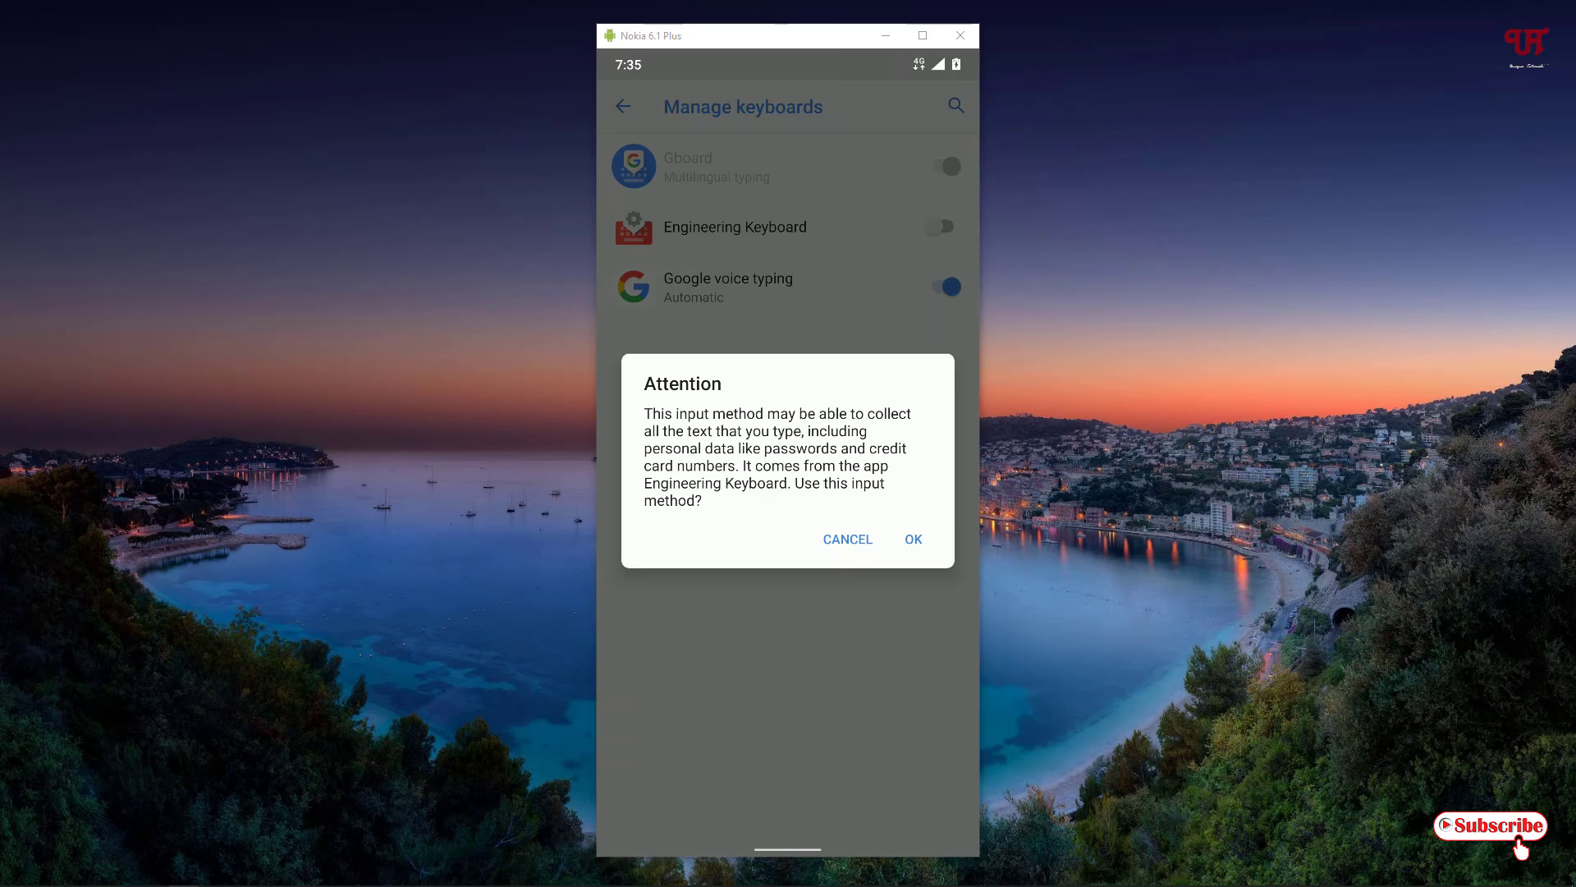
pyautogui.click(919, 540)
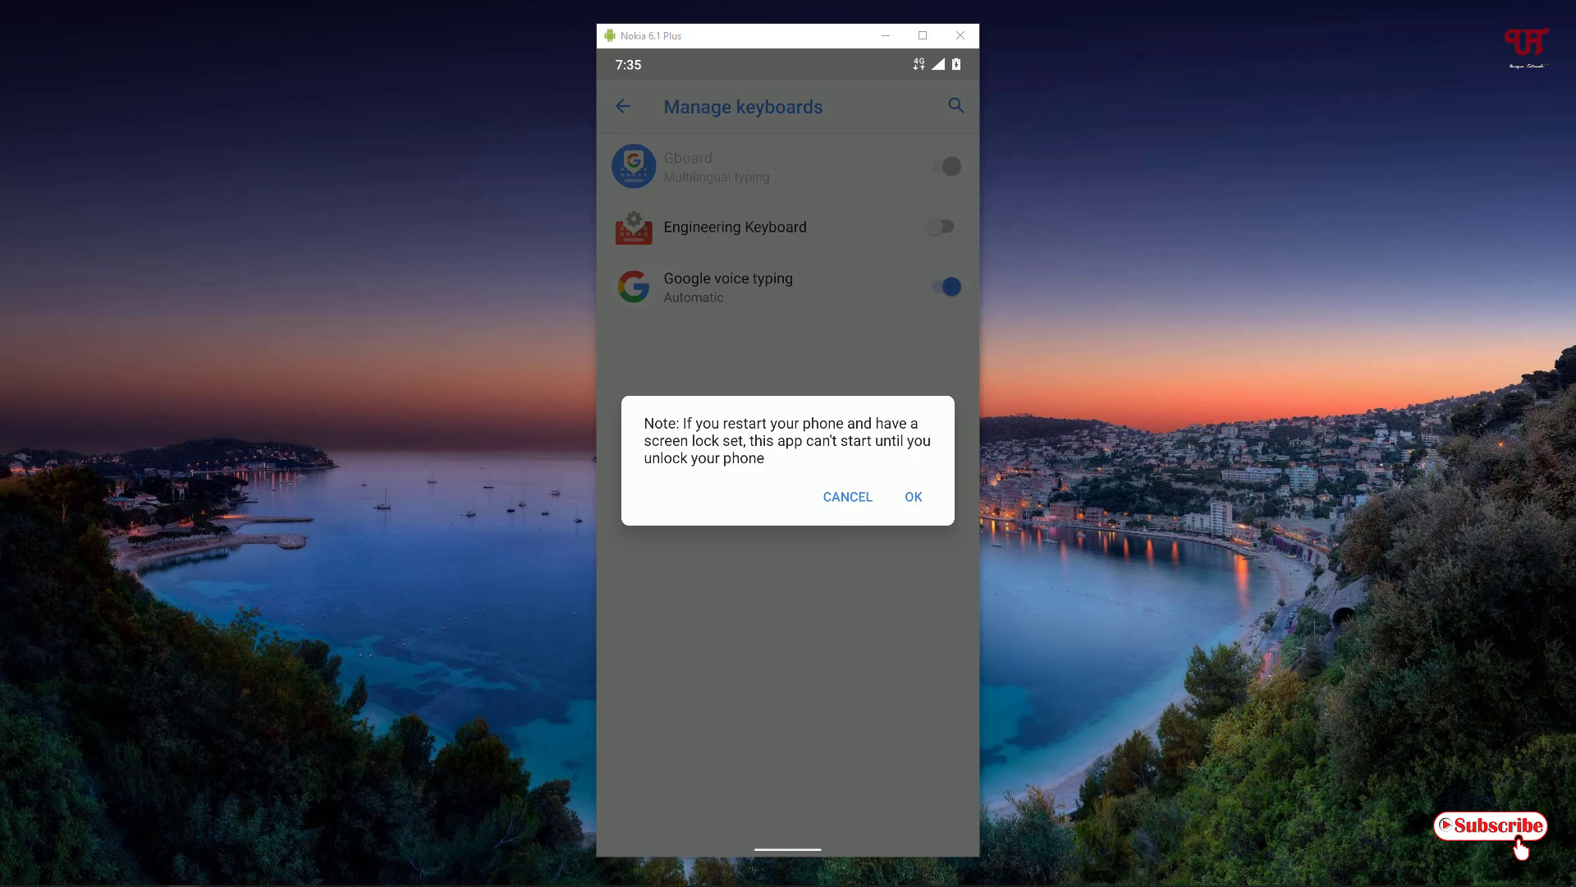
pyautogui.click(913, 496)
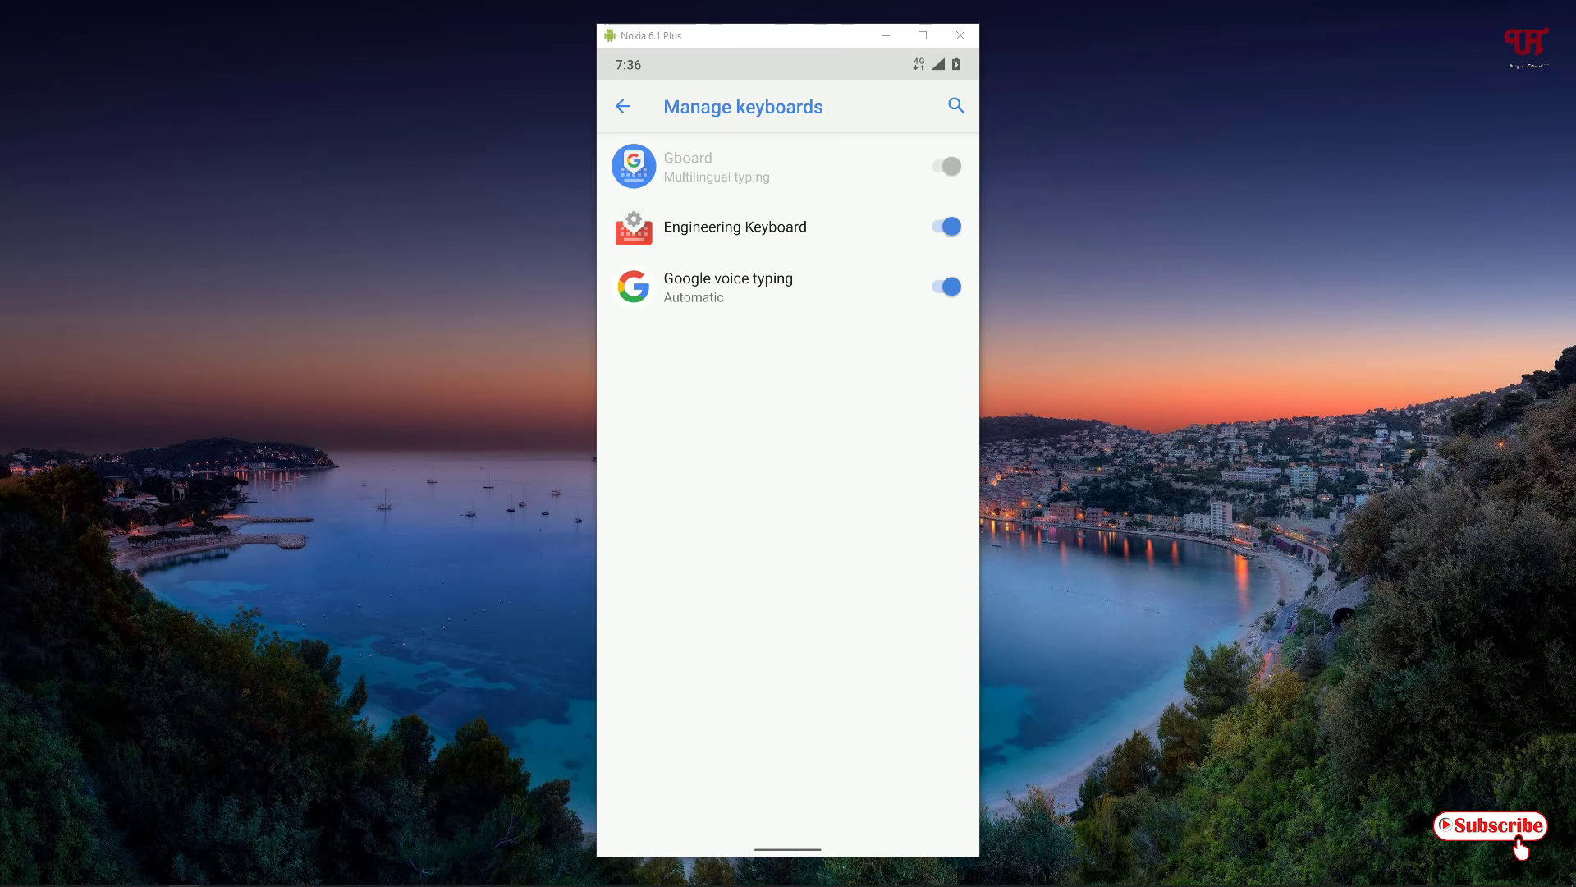
# Step: Reopen the Simplenote note, delete its '²2' text and switch the input method to Engineering Keyboard
pyautogui.moveTo(787, 849); pyautogui.dragTo(711, 699)
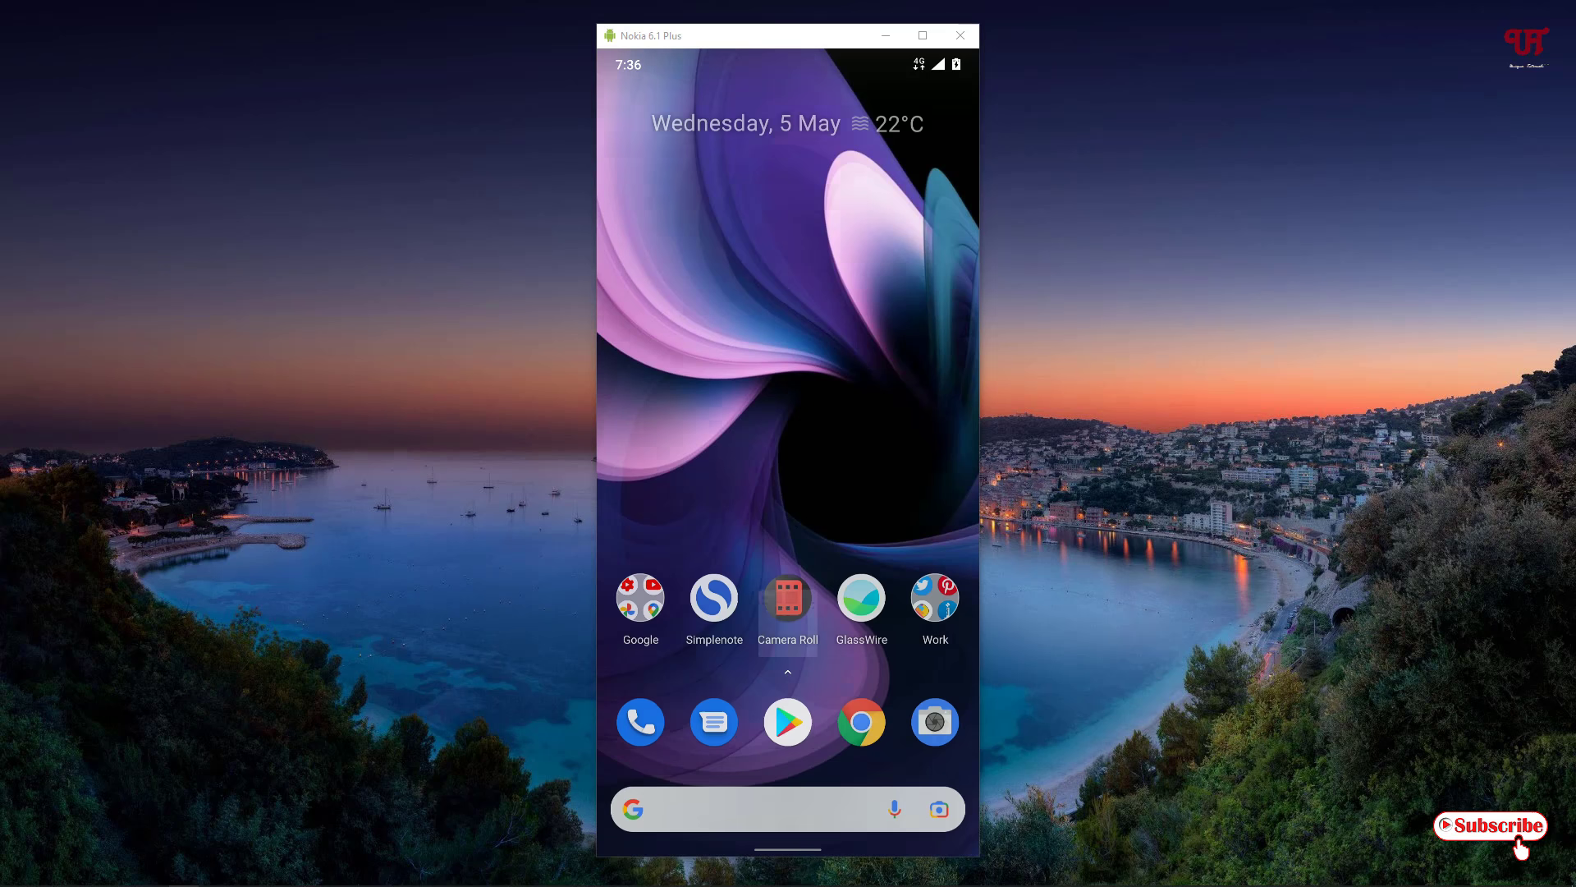
pyautogui.click(712, 611)
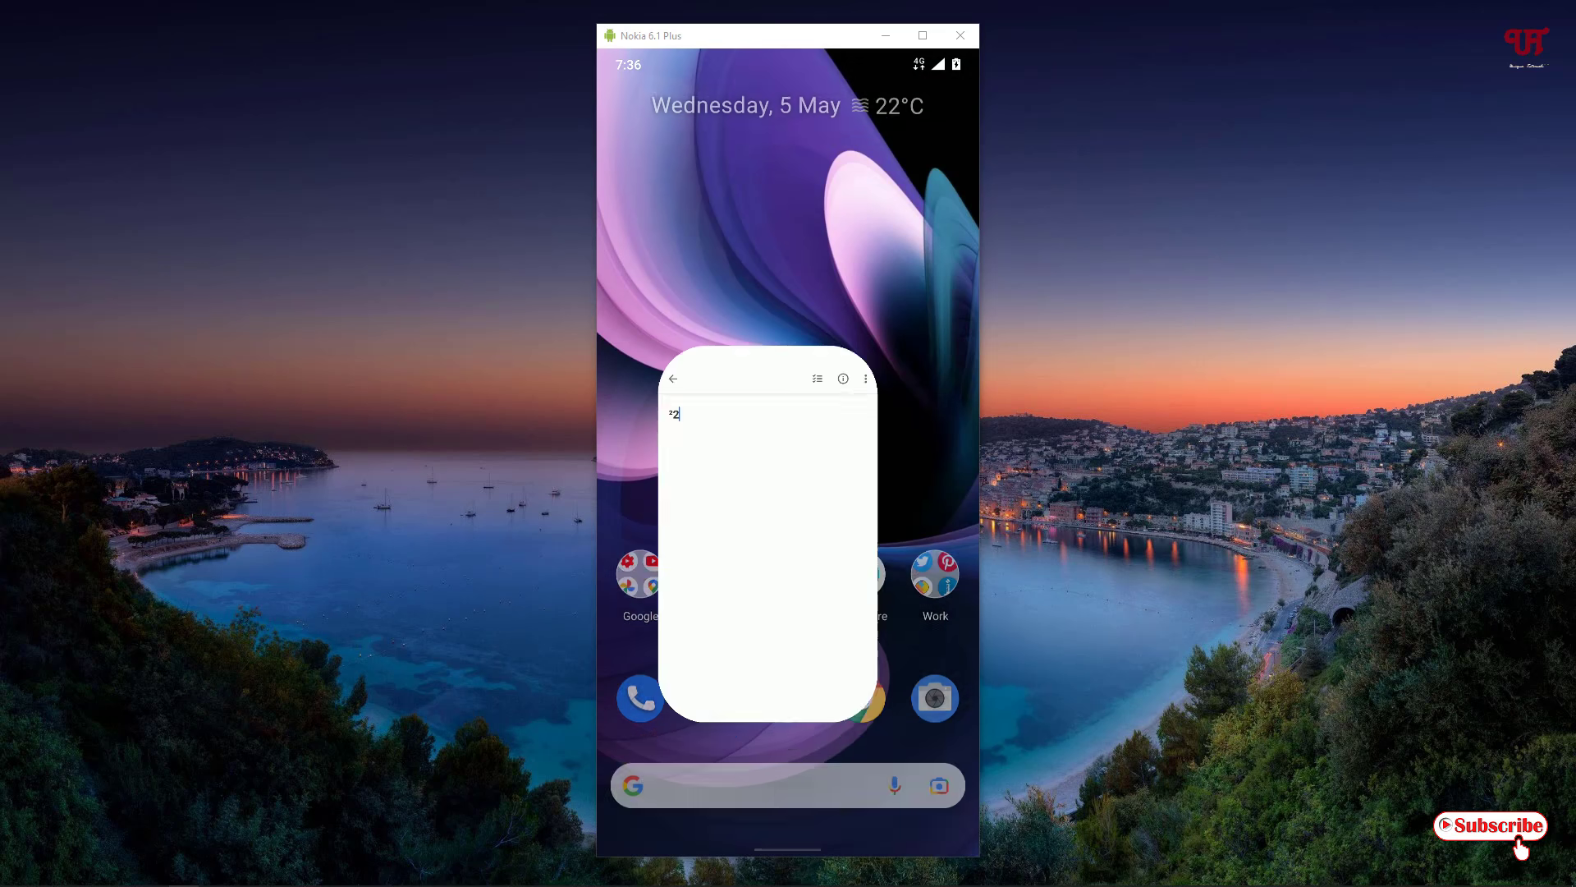
pyautogui.press('BackSpace')
pyautogui.press('BackSpace')
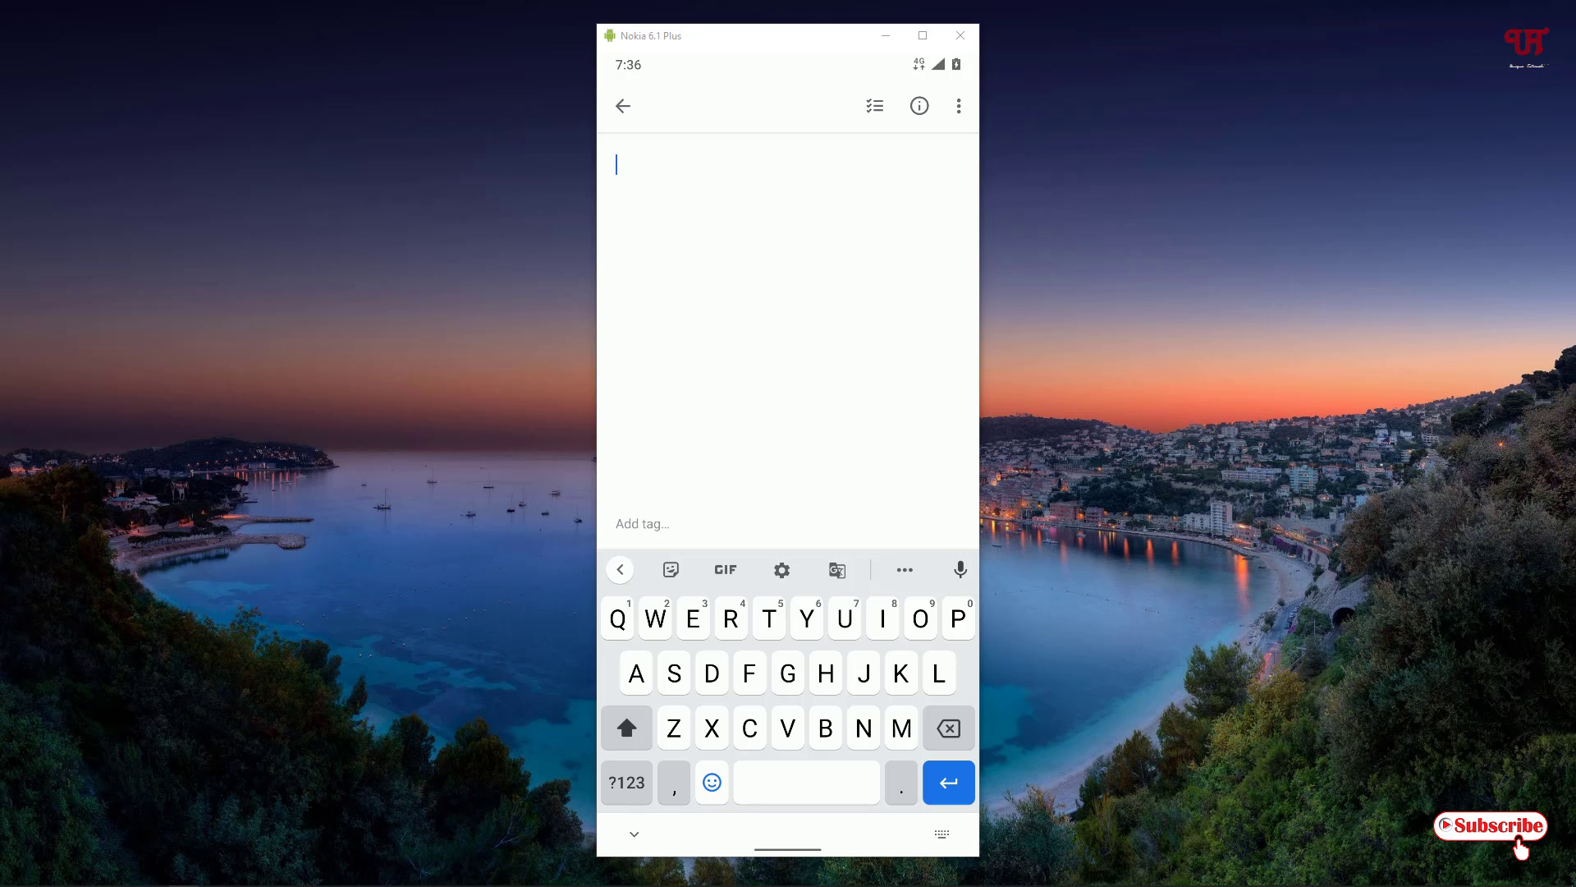
pyautogui.click(942, 833)
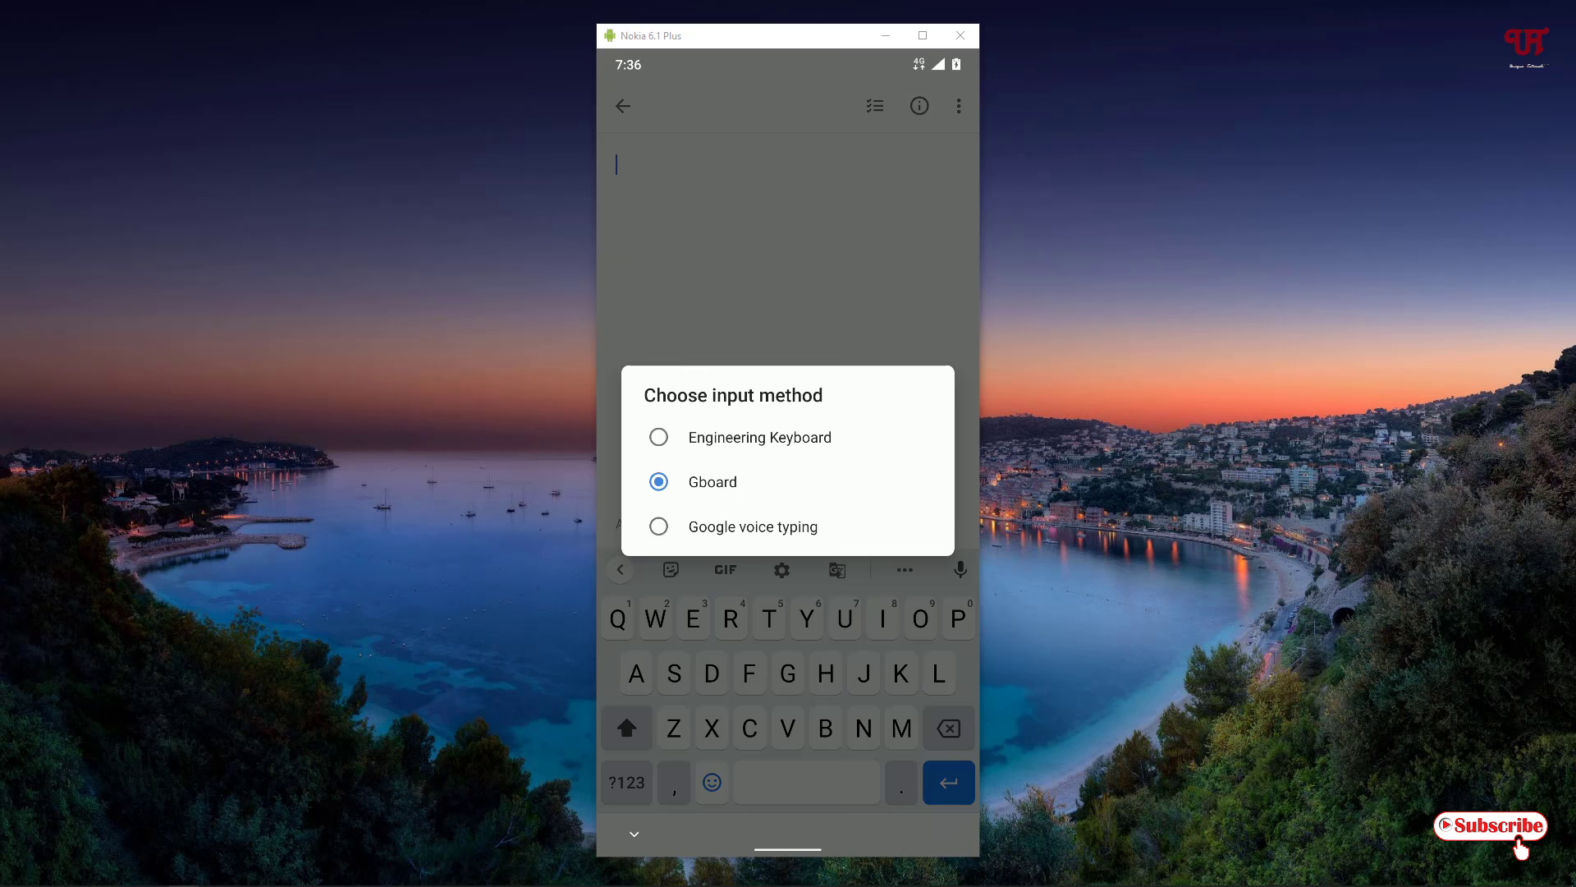
pyautogui.click(659, 437)
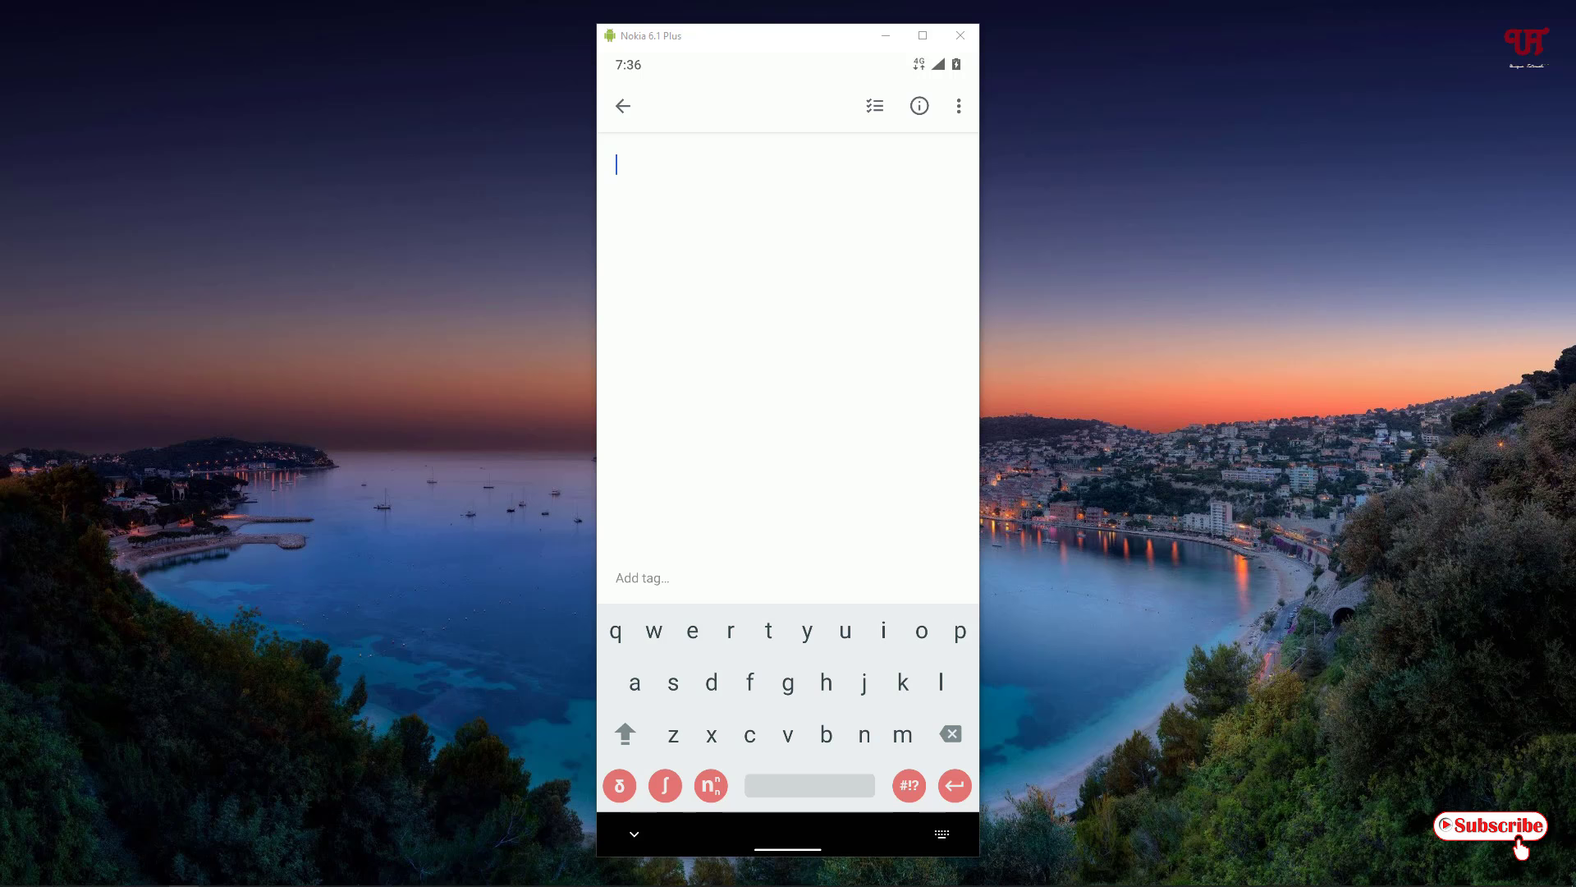
# Step: Type a superscript ¹ from Engineering Keyboard's nⁿₙ superscript/subscript layout
pyautogui.click(711, 785)
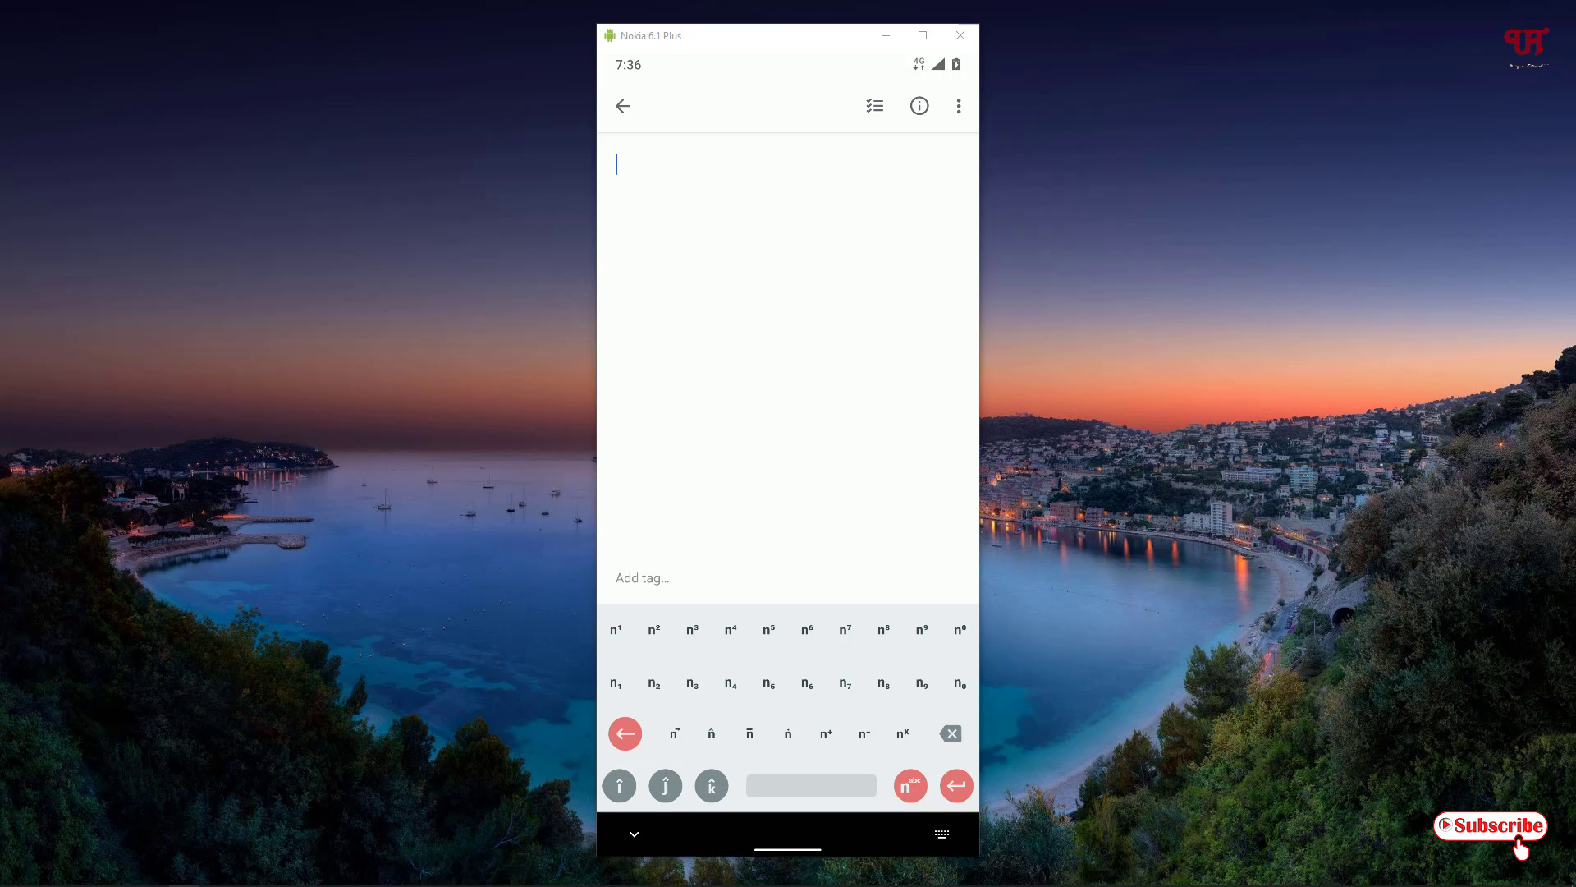
pyautogui.click(616, 628)
# Step: After the ¹, add the letter a, a superscript ² and a subscript ₂, removing a stray ₂ first
pyautogui.click(654, 683)
pyautogui.click(951, 733)
pyautogui.click(625, 733)
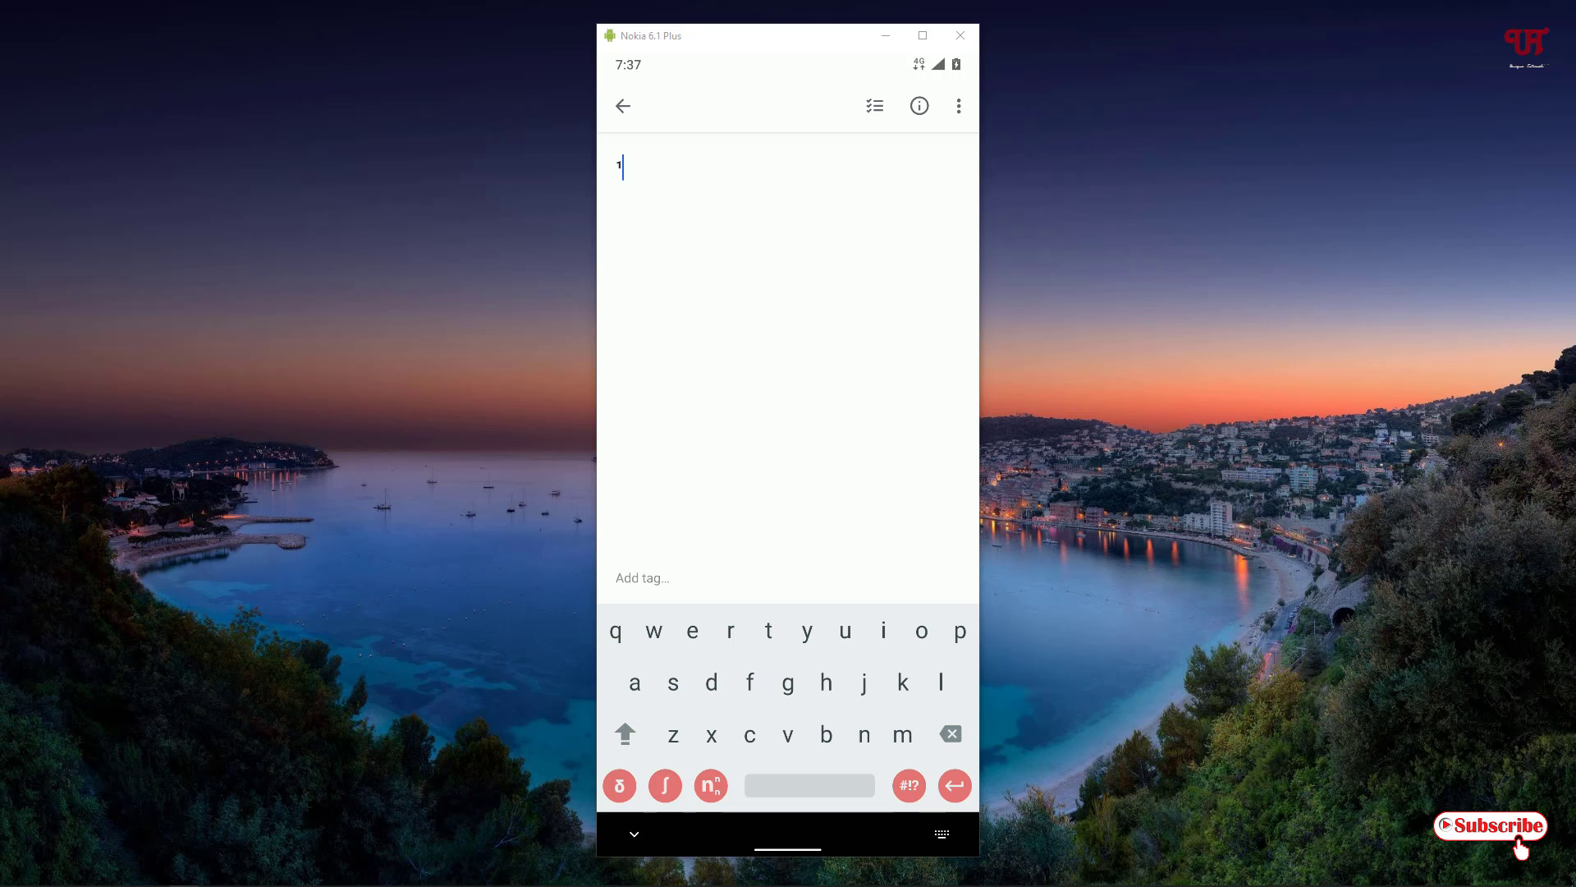
pyautogui.click(648, 699)
pyautogui.click(711, 784)
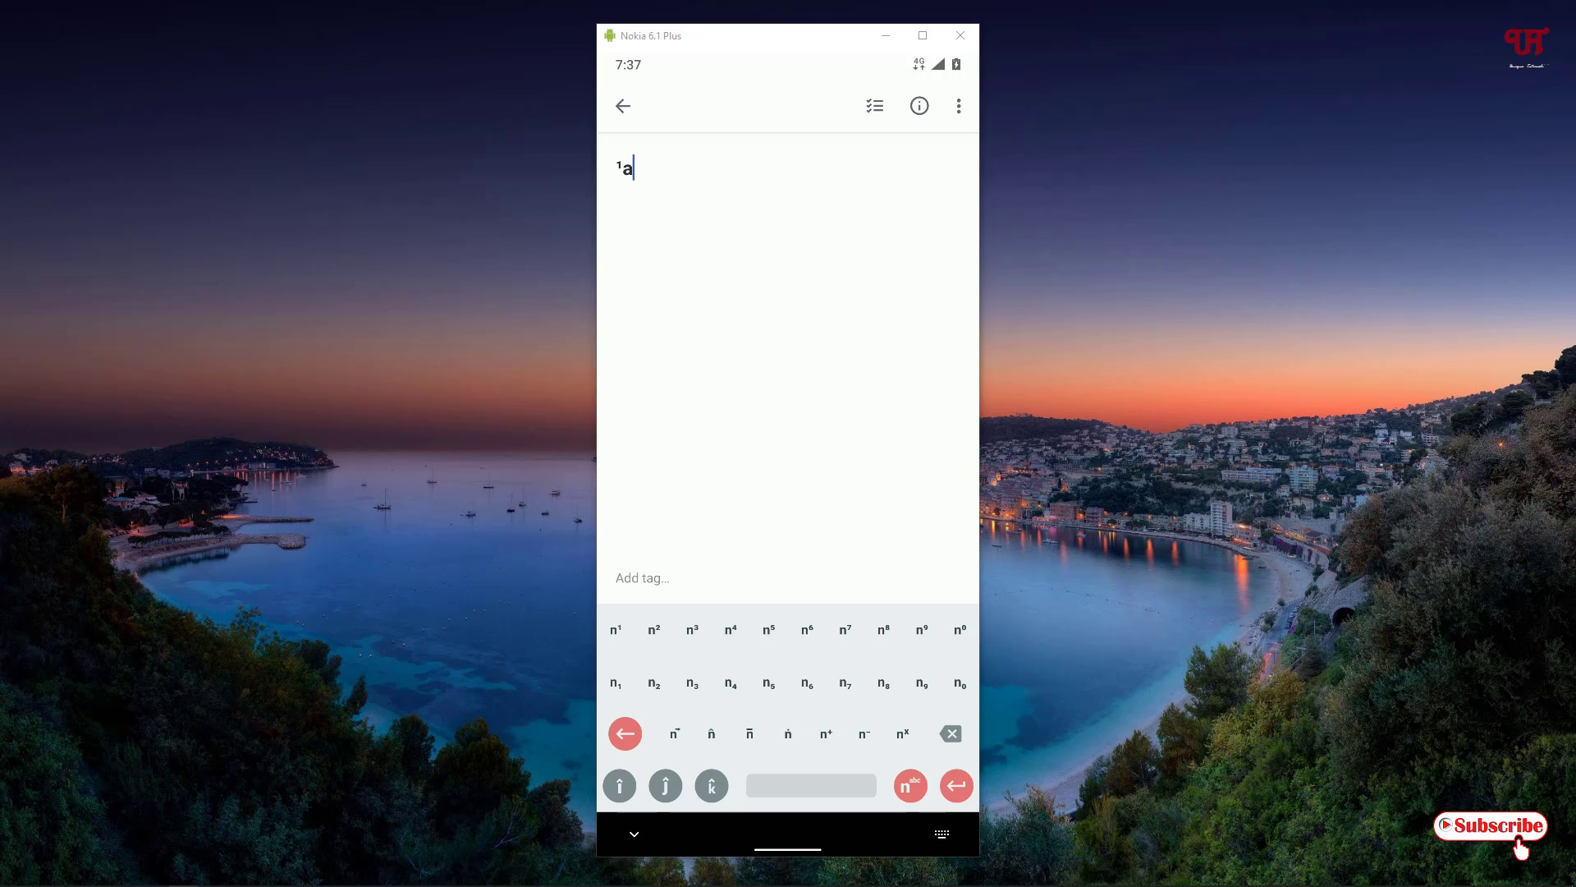
pyautogui.click(654, 628)
pyautogui.click(654, 683)
# Step: Leave the '¹a²₂' note and go to the Android home screen
pyautogui.hotkey('alt', 'h')
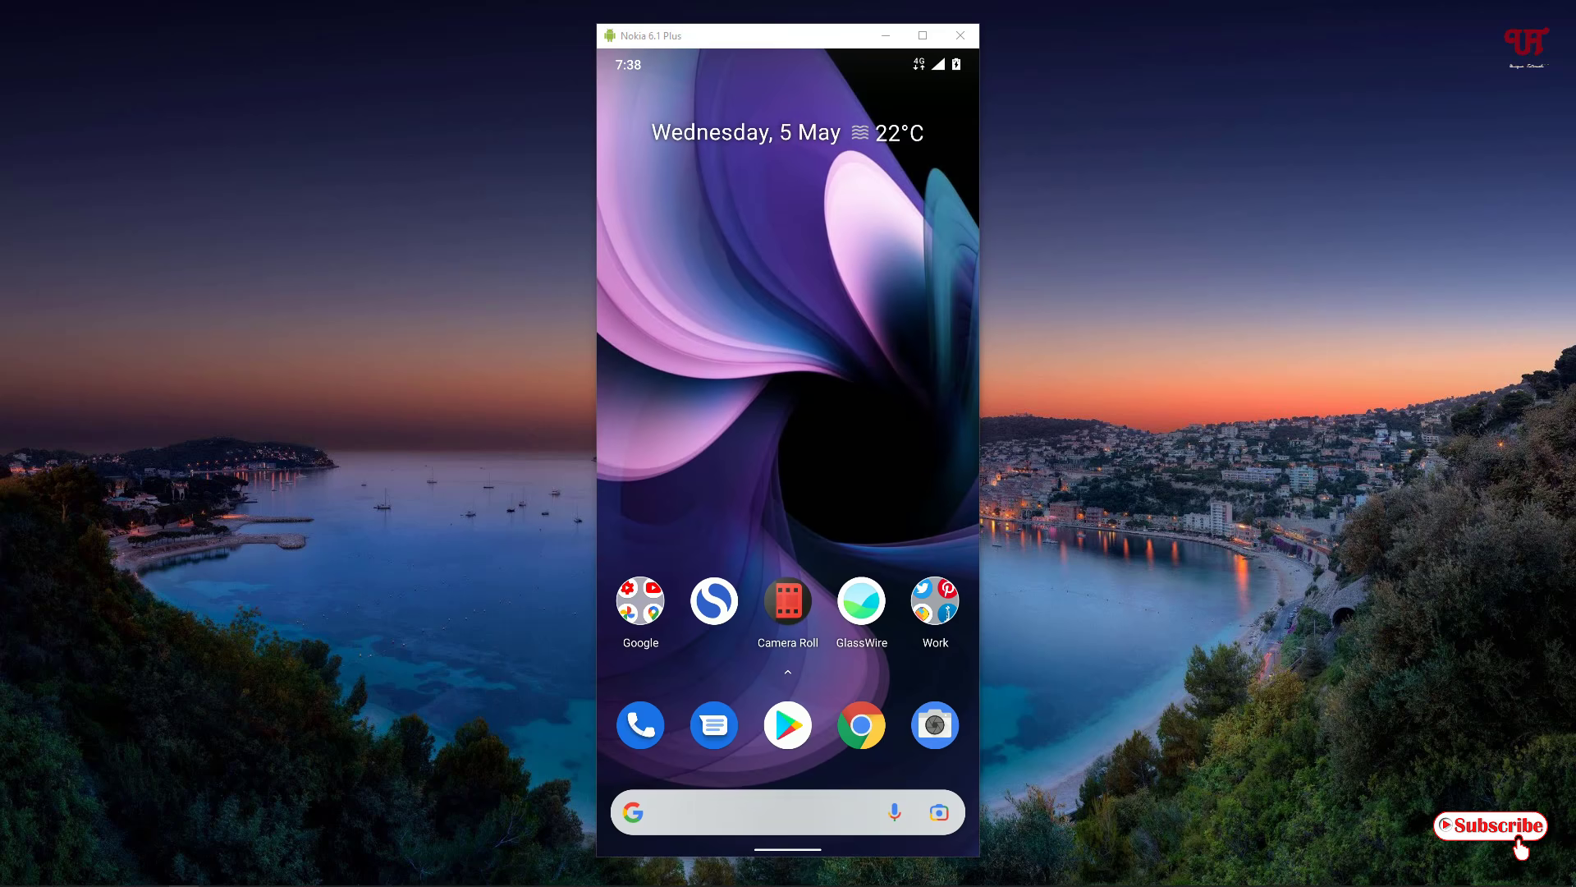